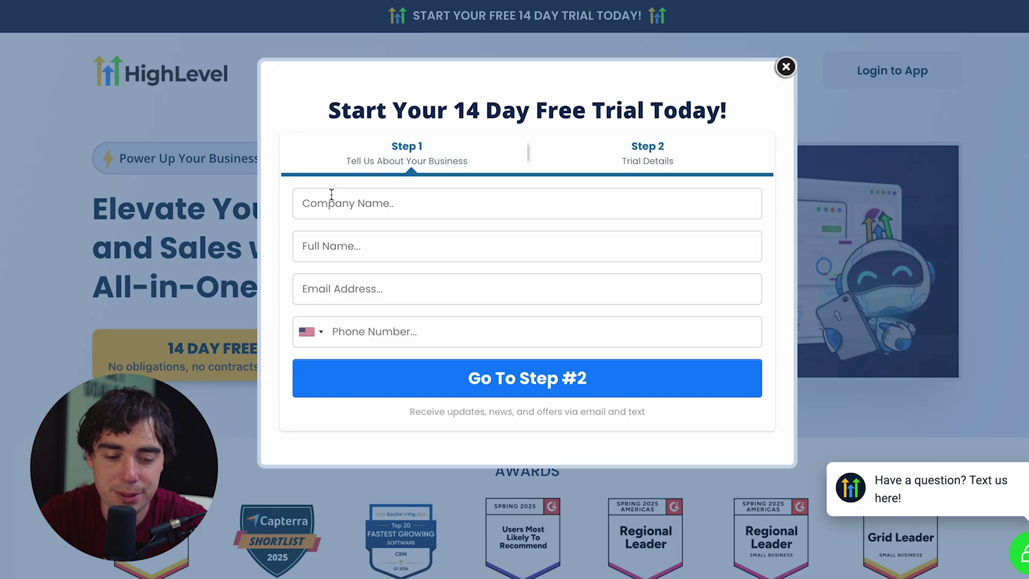
Step: Fill in the trial form with company name "test" and the saved full name, email and phone details, and continue to step 2
{"action": "left_click", "coordinate": [331, 194]}
{"action": "type", "text": "test"}
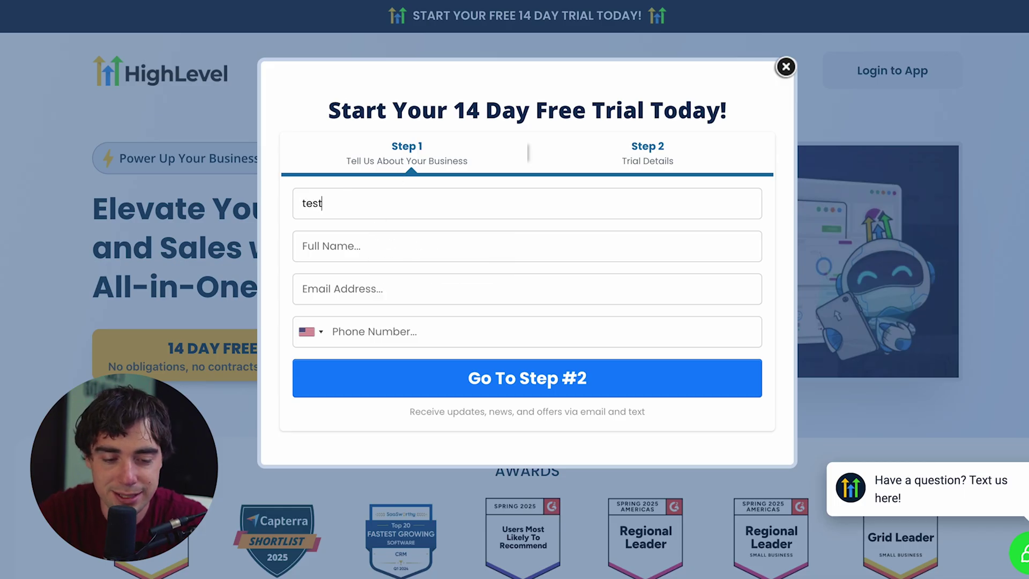
{"action": "key", "text": "Tab"}
{"action": "key", "text": "Down"}
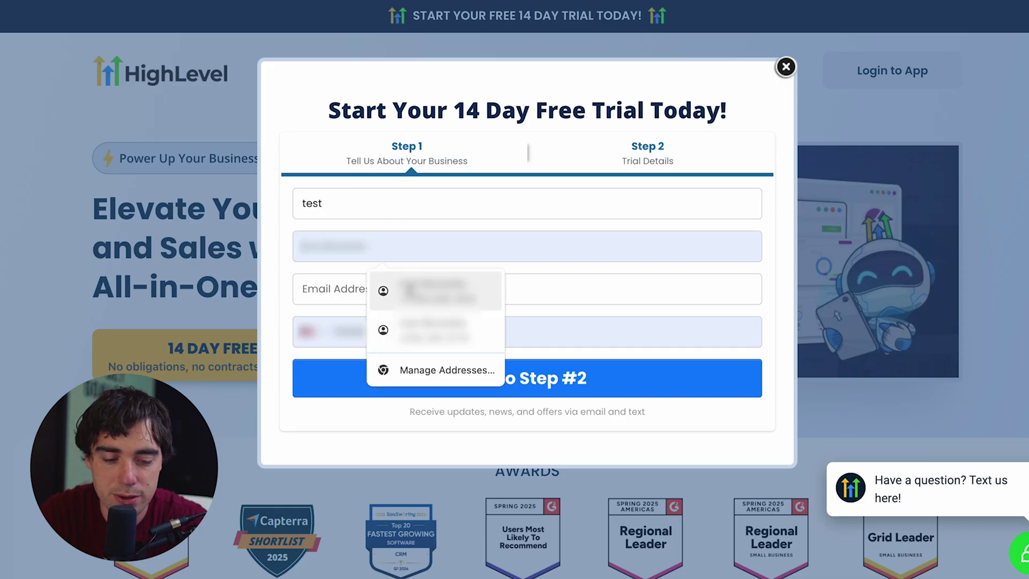
{"action": "key", "text": "Return"}
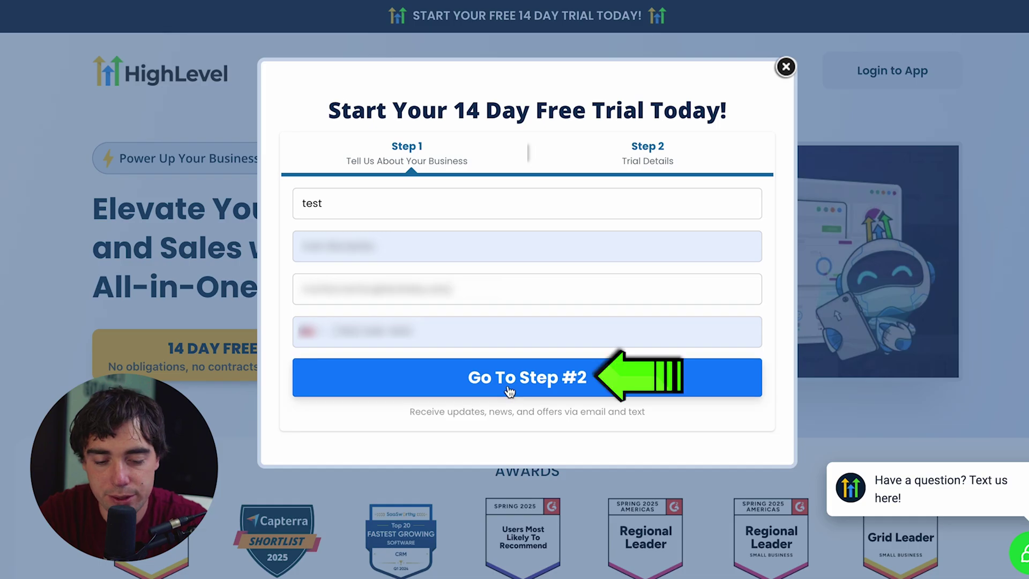
{"action": "left_click", "coordinate": [508, 389]}
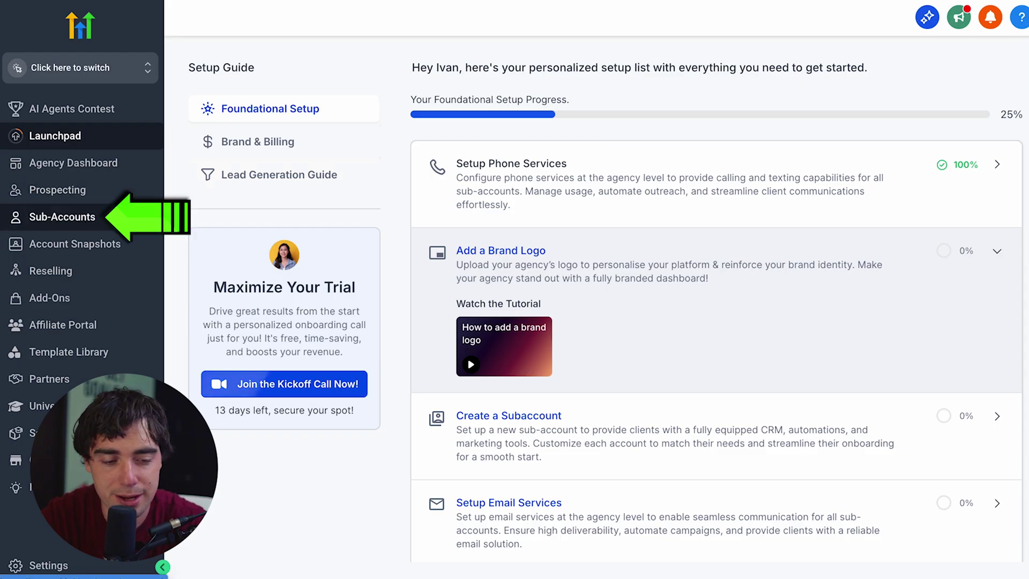
Step: Begin a new sub-account from the Blank Snapshot template, choose manual entry, and review the fields of its form
{"action": "left_click", "coordinate": [96, 225]}
{"action": "left_click", "coordinate": [939, 76]}
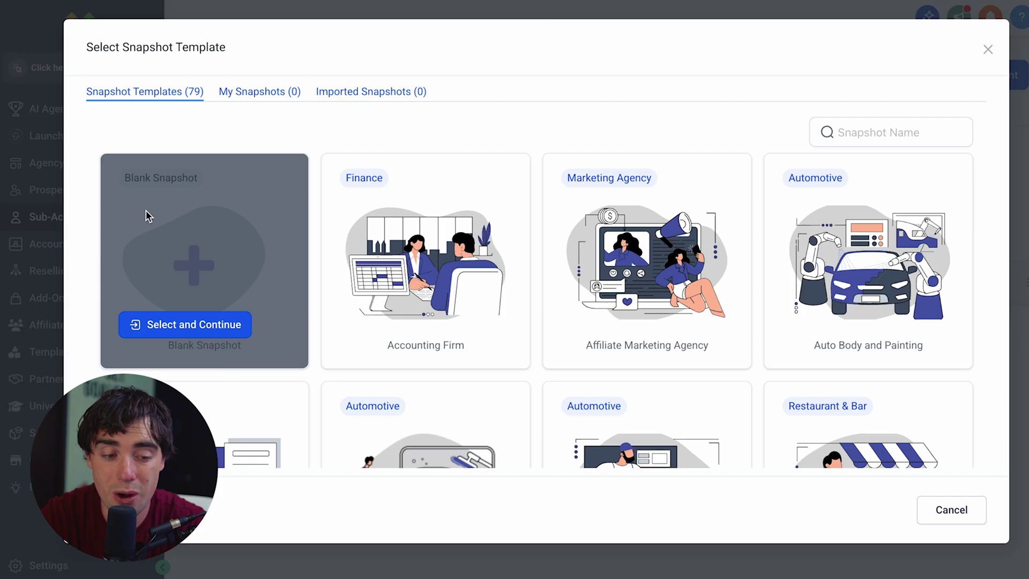
{"action": "left_click", "coordinate": [169, 331]}
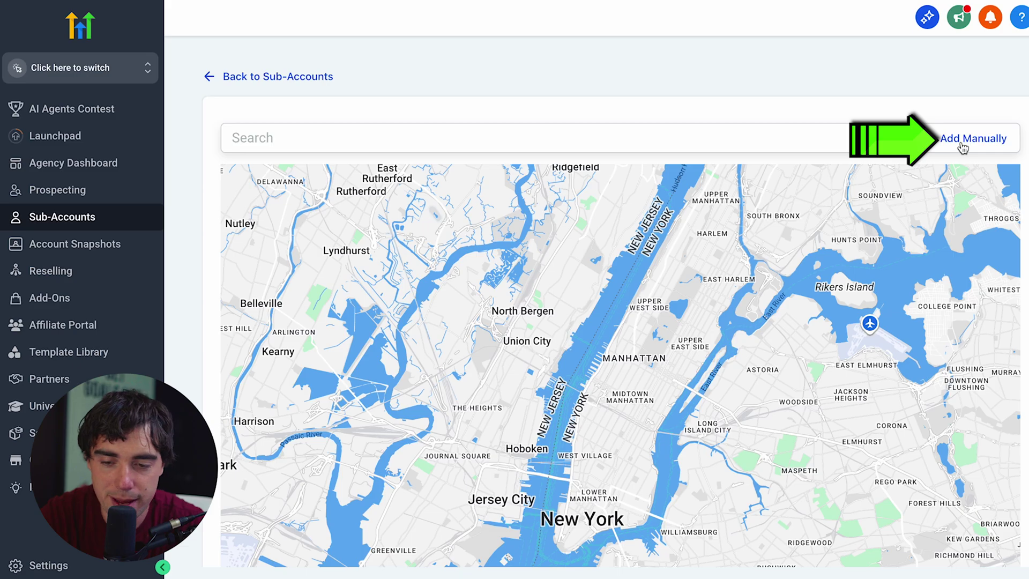
{"action": "left_click", "coordinate": [962, 140]}
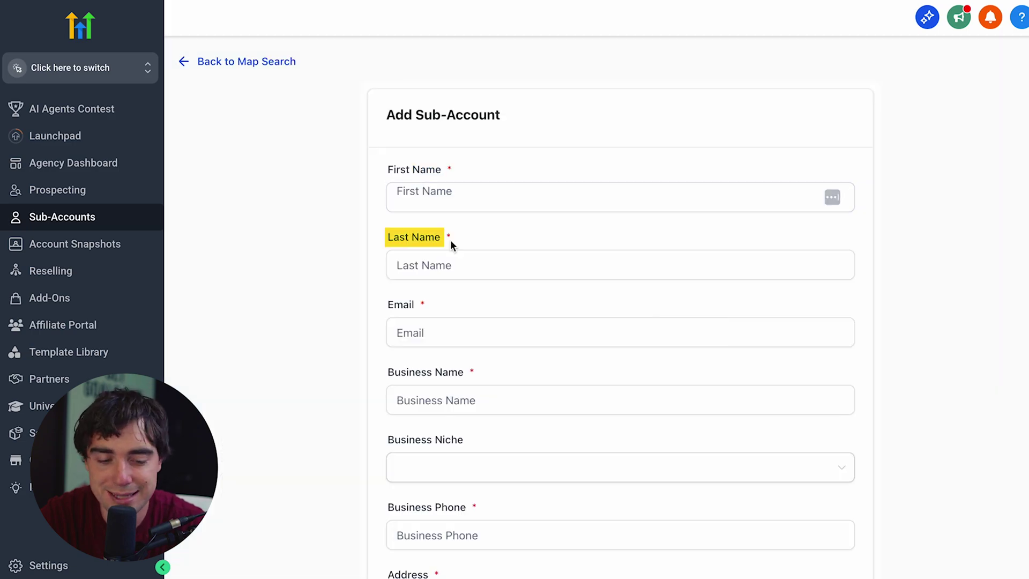
{"action": "scroll", "coordinate": [450, 239], "scroll_direction": "down", "scroll_amount": 2}
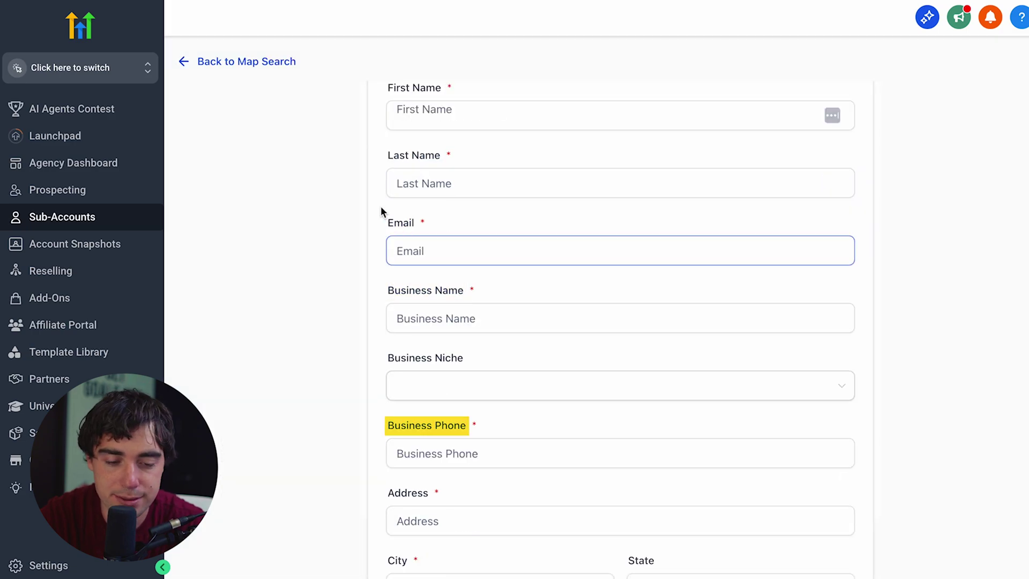
{"action": "scroll", "coordinate": [365, 205], "scroll_direction": "down", "scroll_amount": 7}
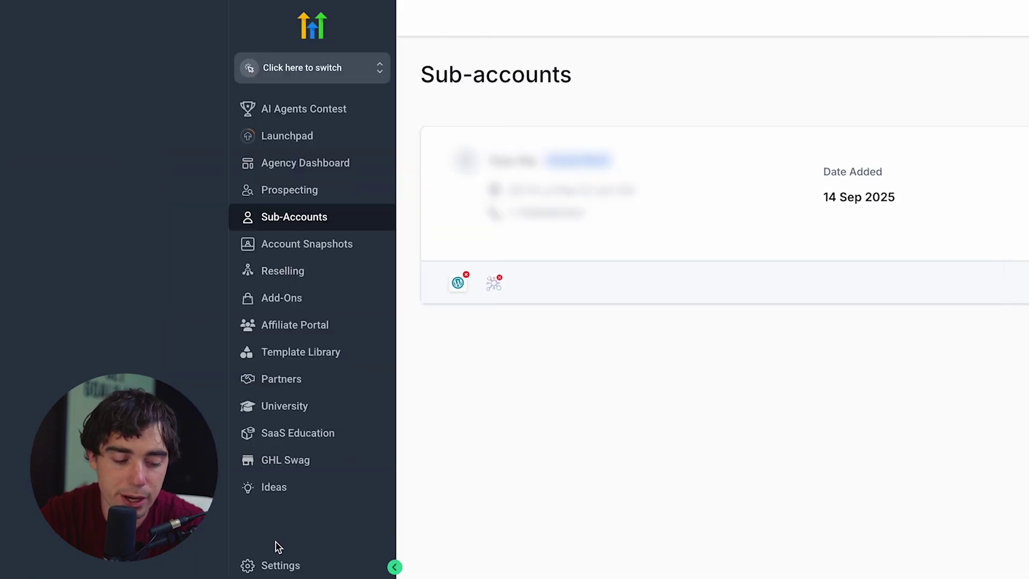
Step: Open the agency's Phone Integration settings and read the support article on the LC-Phone System
{"action": "left_click", "coordinate": [275, 566]}
{"action": "left_click", "coordinate": [266, 269]}
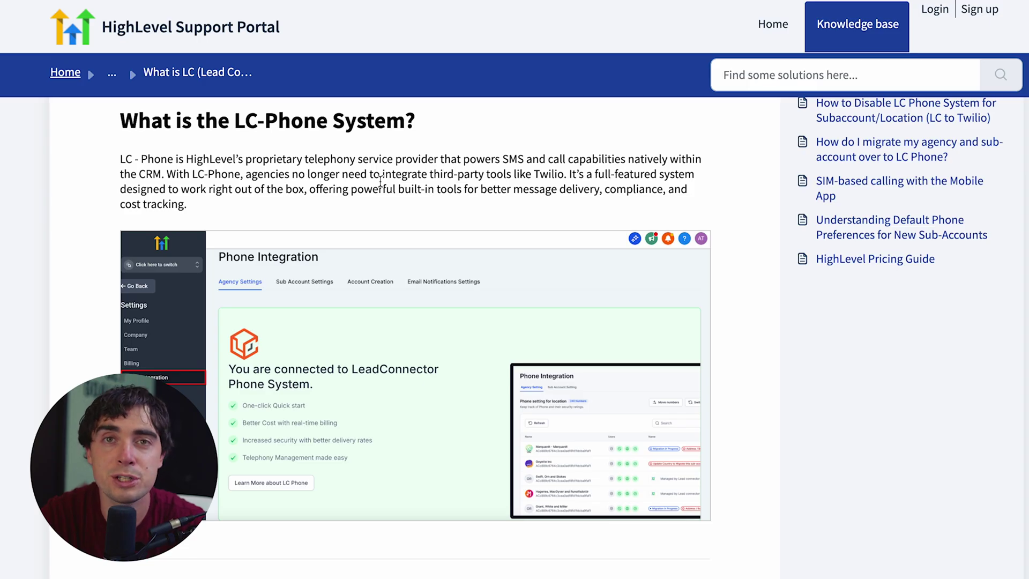
{"action": "scroll", "coordinate": [438, 214], "scroll_direction": "up", "scroll_amount": 1}
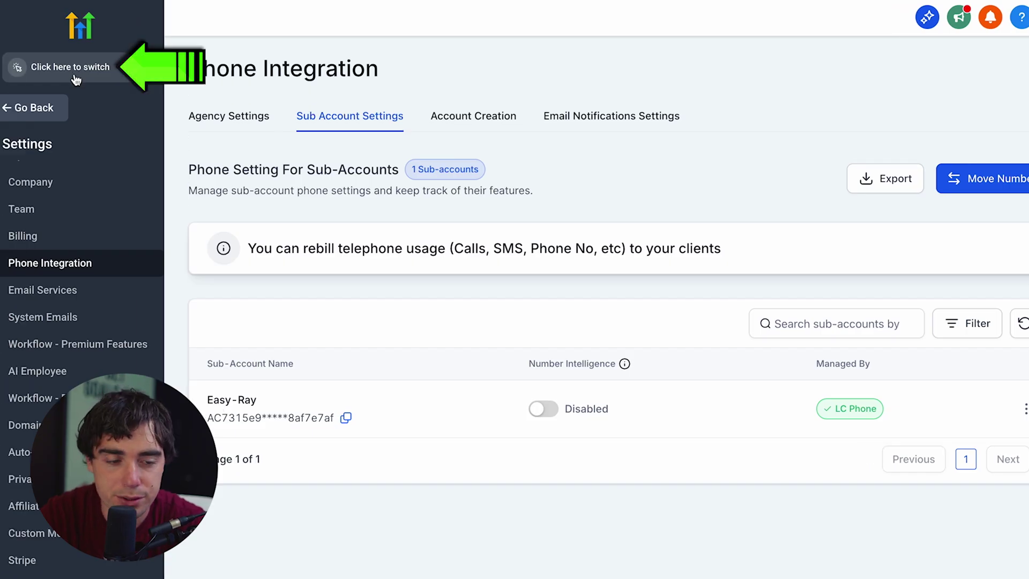
Step: Switch from the agency view to the recent Demo Business sub-account and open its contacts list
{"action": "left_click", "coordinate": [102, 67]}
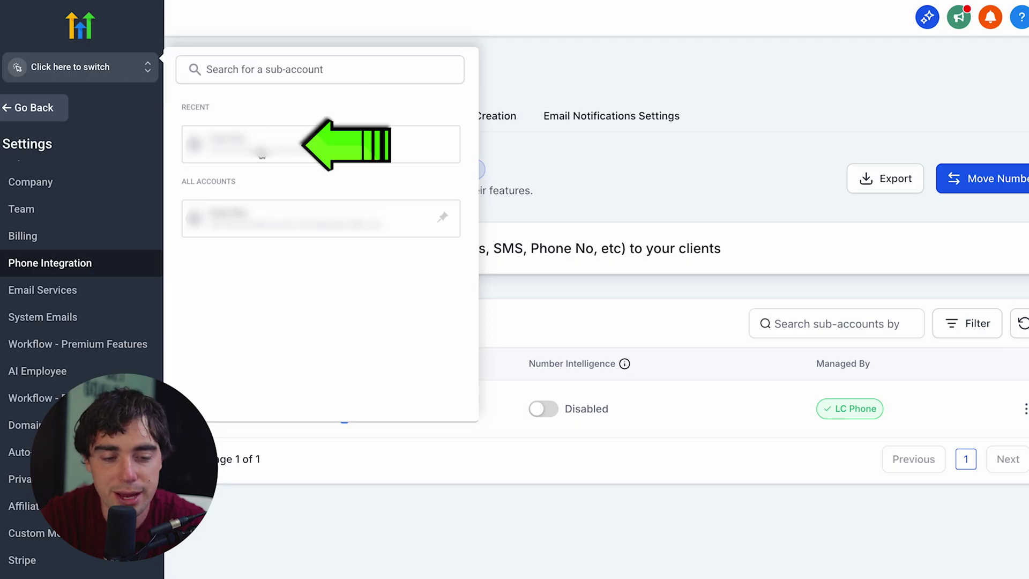
{"action": "left_click", "coordinate": [262, 153]}
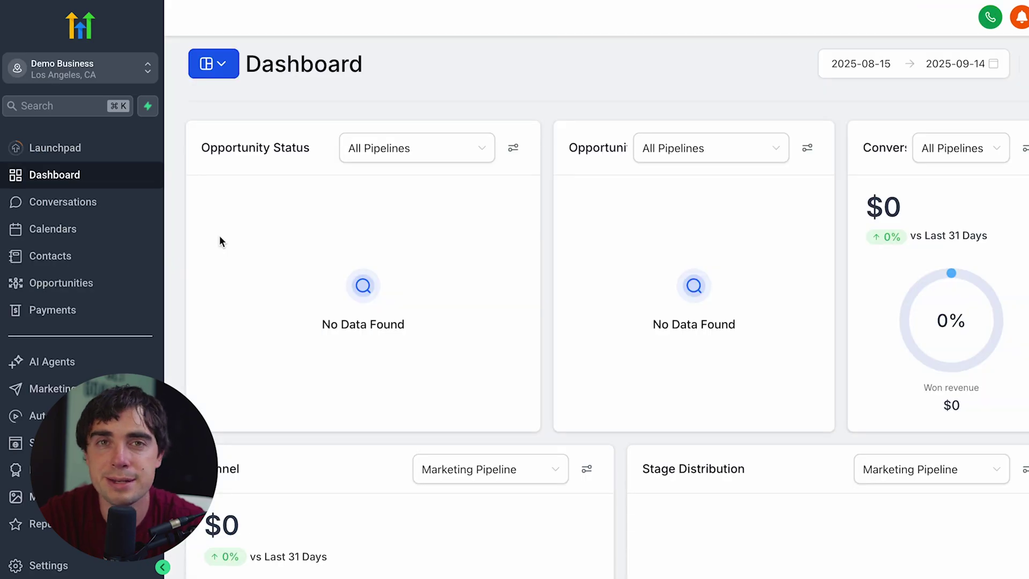
{"action": "left_click", "coordinate": [58, 261]}
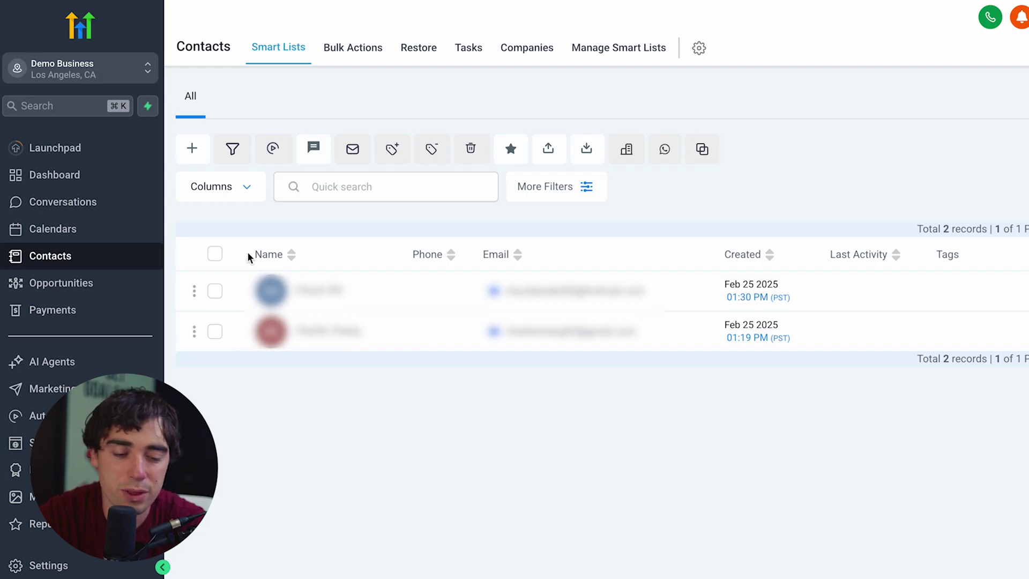
Step: Select all contacts in the list and proceed to compose a bulk SMS to them
{"action": "left_click", "coordinate": [214, 254]}
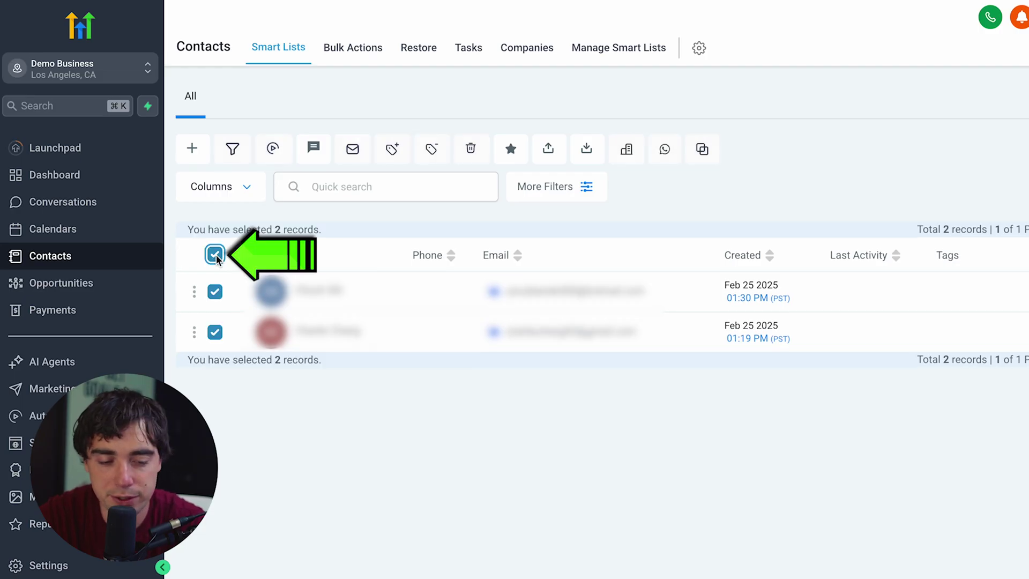
{"action": "left_click", "coordinate": [311, 154]}
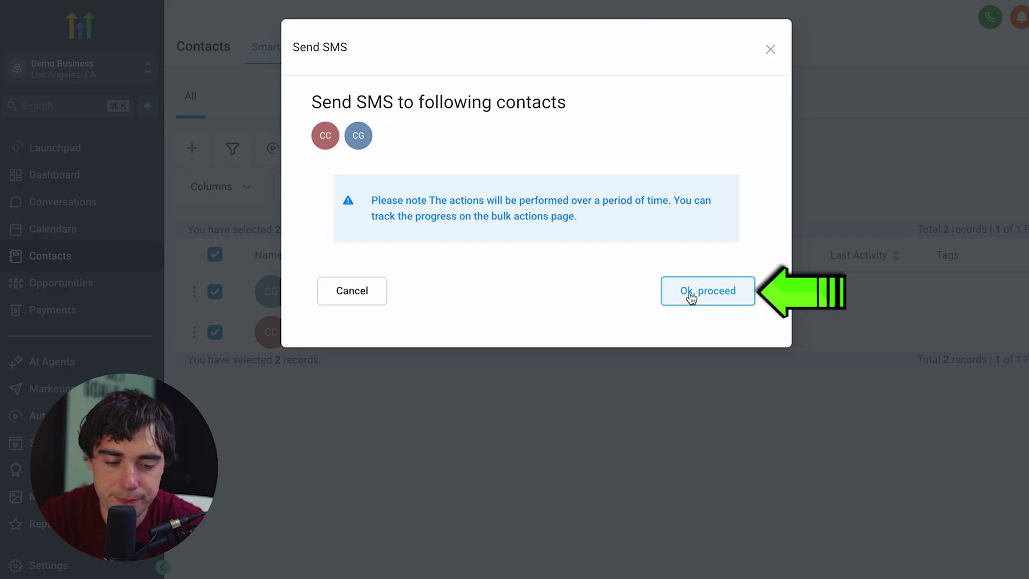
{"action": "left_click", "coordinate": [691, 296]}
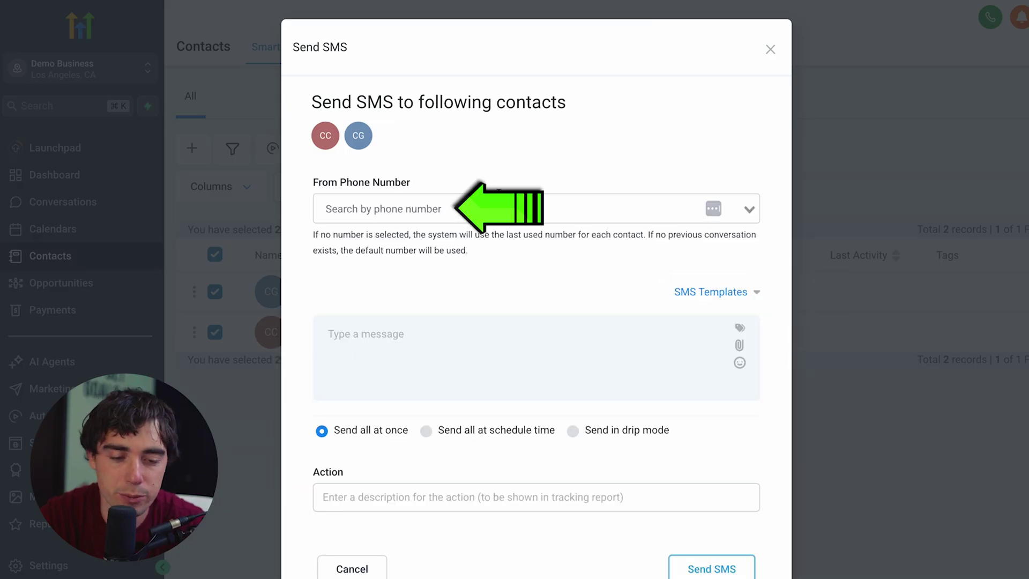
{"action": "scroll", "coordinate": [617, 322], "scroll_direction": "down", "scroll_amount": 1}
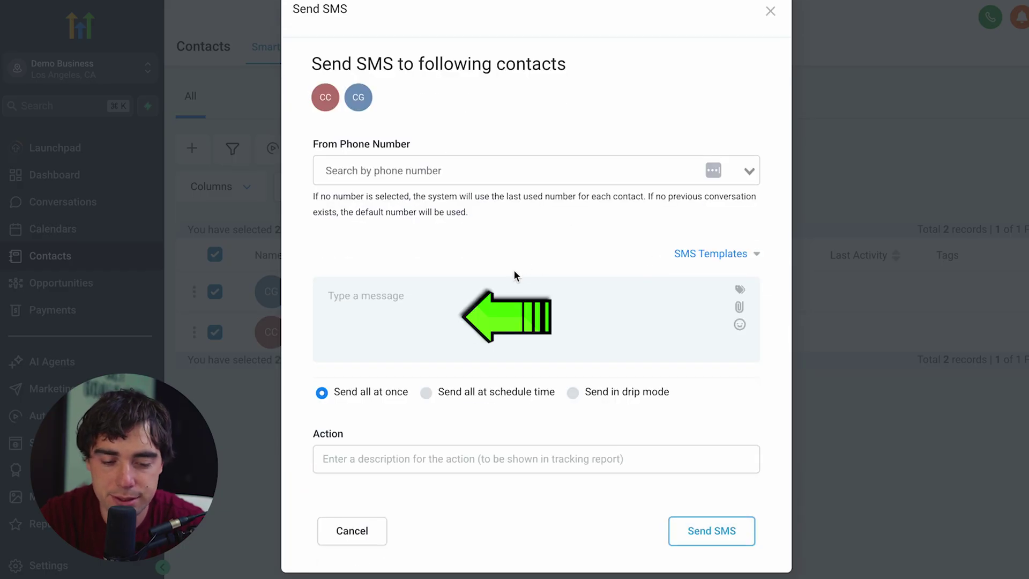
Step: Write an SMS message introducing the sender by first name, and browse the available merge fields such as Appointment, Calendar and Message
{"action": "left_click", "coordinate": [499, 294]}
{"action": "type", "text": "Hi my"}
{"action": "type", "text": "name is Ivan"}
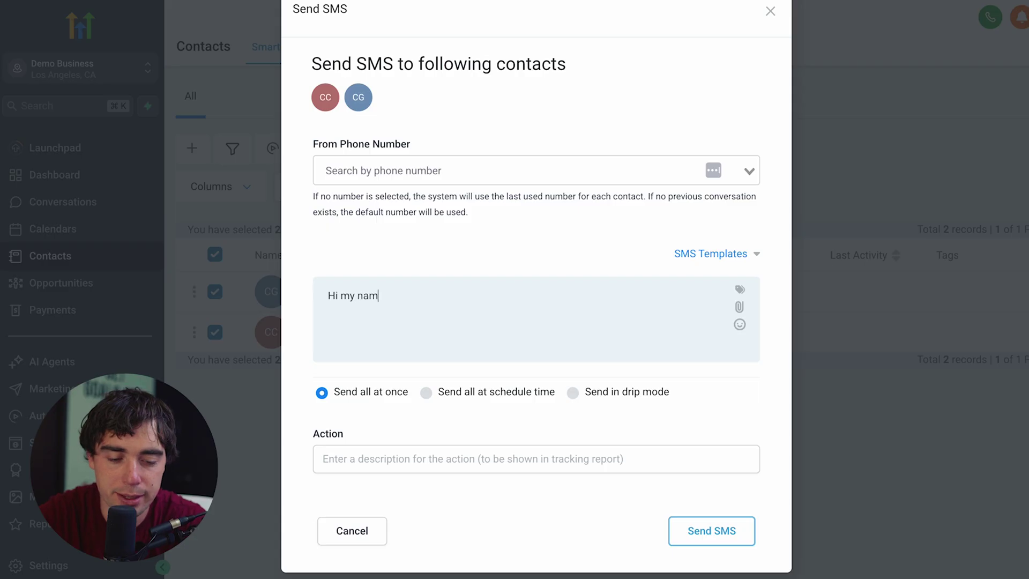
{"action": "left_click", "coordinate": [740, 292]}
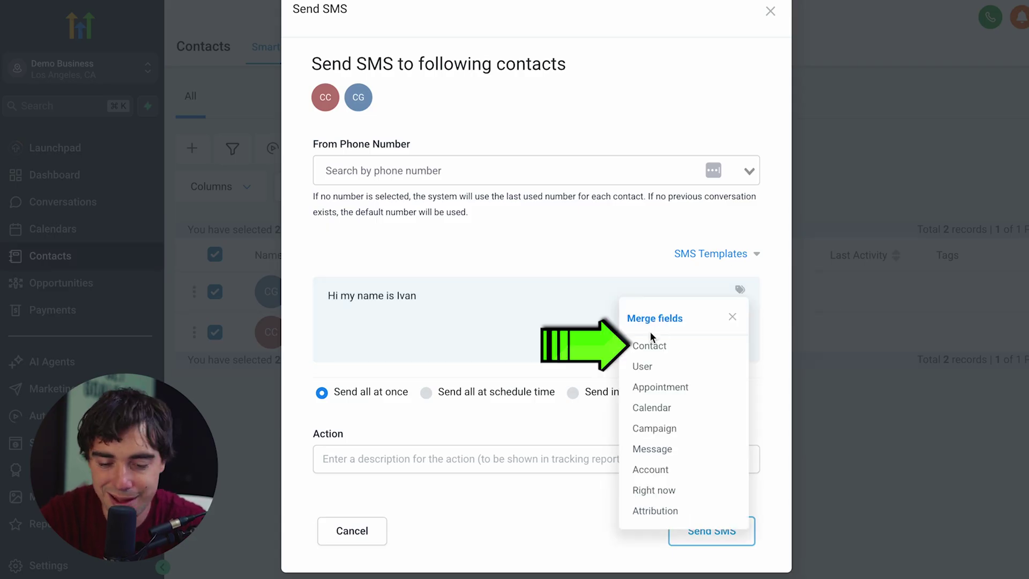
{"action": "mouse_move", "coordinate": [660, 387]}
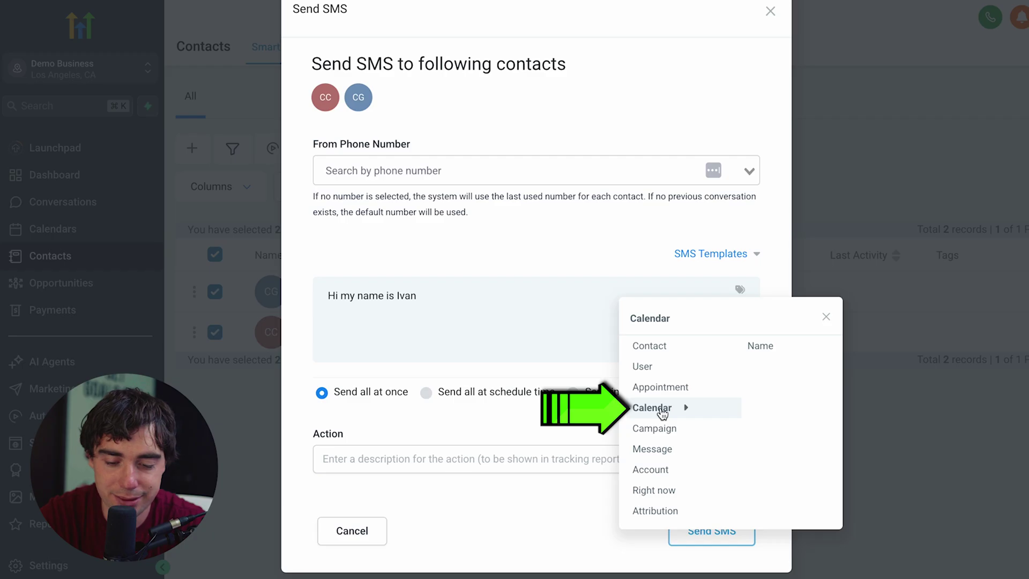
{"action": "mouse_move", "coordinate": [663, 451]}
{"action": "left_click", "coordinate": [503, 316]}
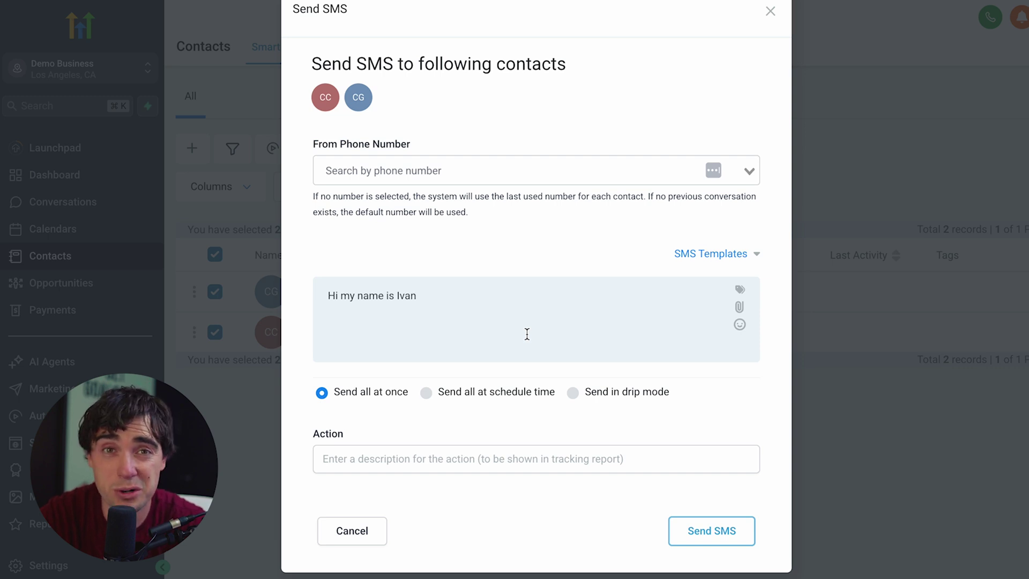
Step: Set the bulk SMS to send in drip mode and review its batch quantity, repeat interval and sending-day options
{"action": "left_click", "coordinate": [593, 387]}
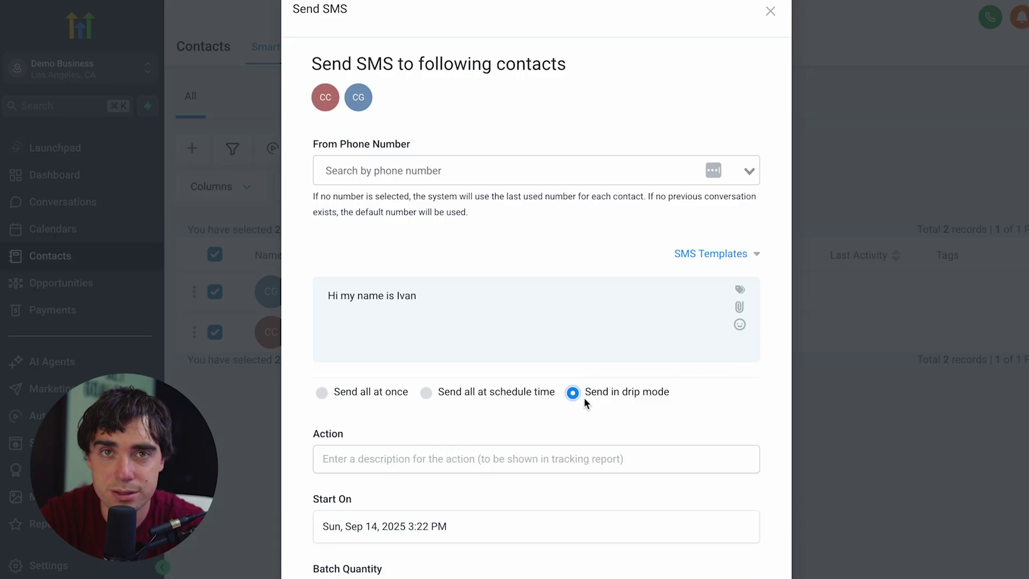
{"action": "scroll", "coordinate": [482, 284], "scroll_direction": "down", "scroll_amount": 6}
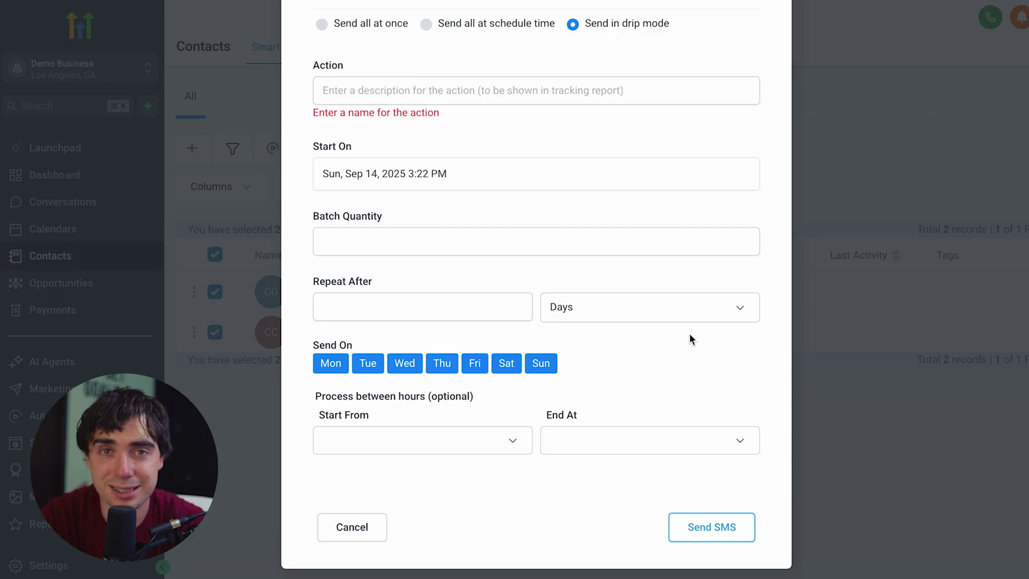
{"action": "scroll", "coordinate": [675, 300], "scroll_direction": "up", "scroll_amount": 8}
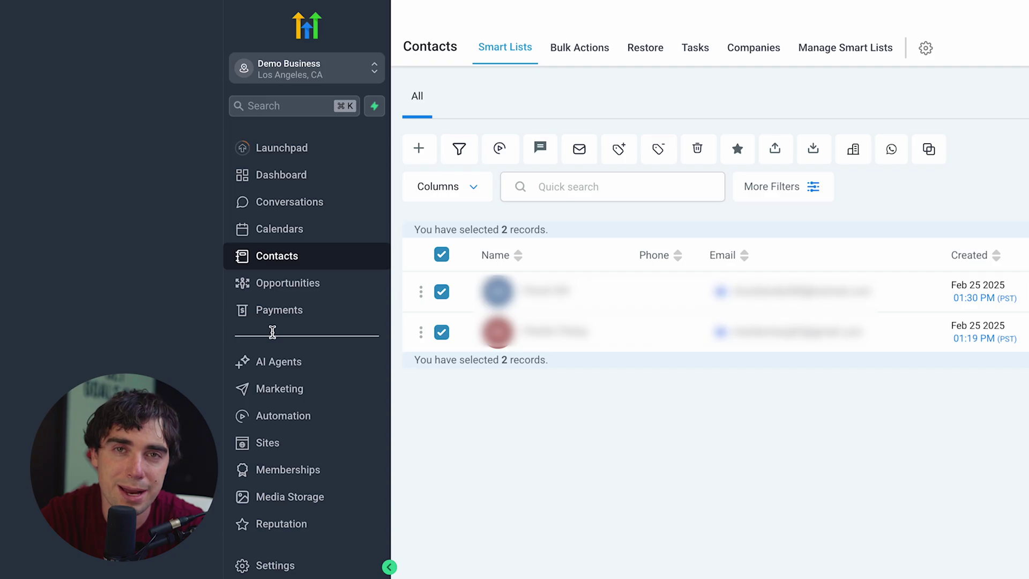
Step: Go to the marketing snippets and open the "Do you have any promotions?" text snippet for editing
{"action": "left_click", "coordinate": [242, 390]}
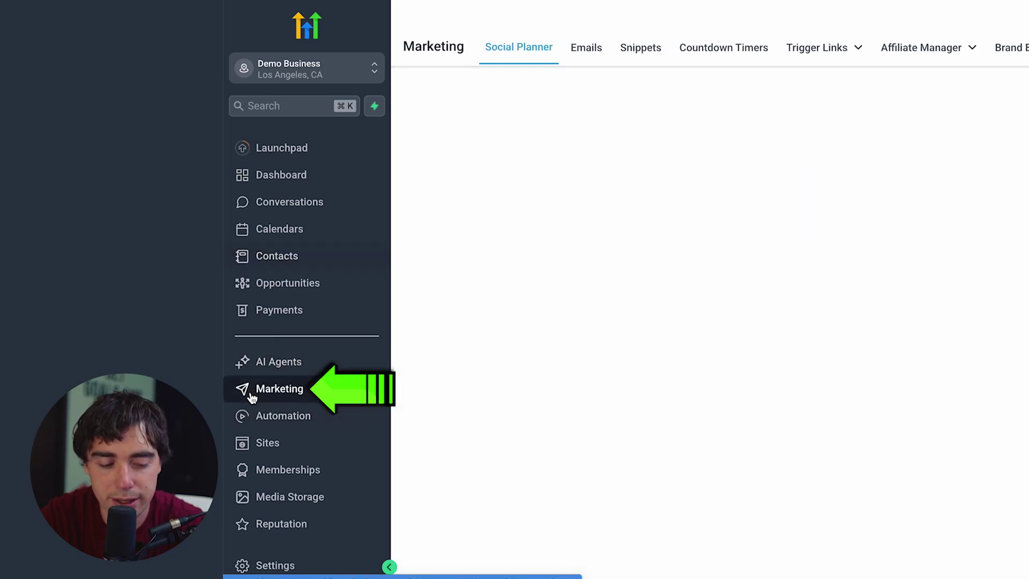
{"action": "left_click", "coordinate": [638, 49]}
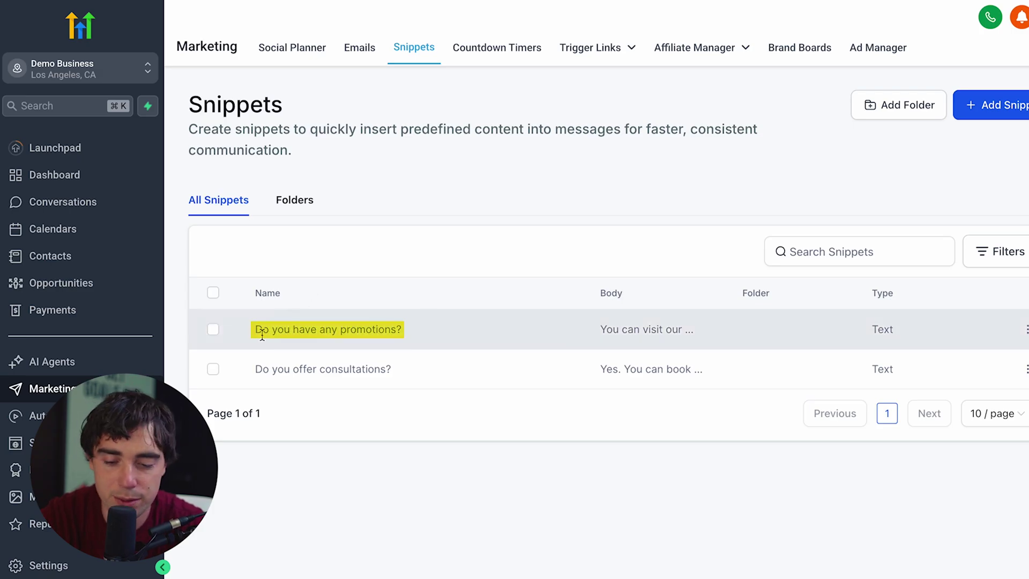
{"action": "left_click", "coordinate": [1026, 329]}
{"action": "left_click", "coordinate": [998, 379]}
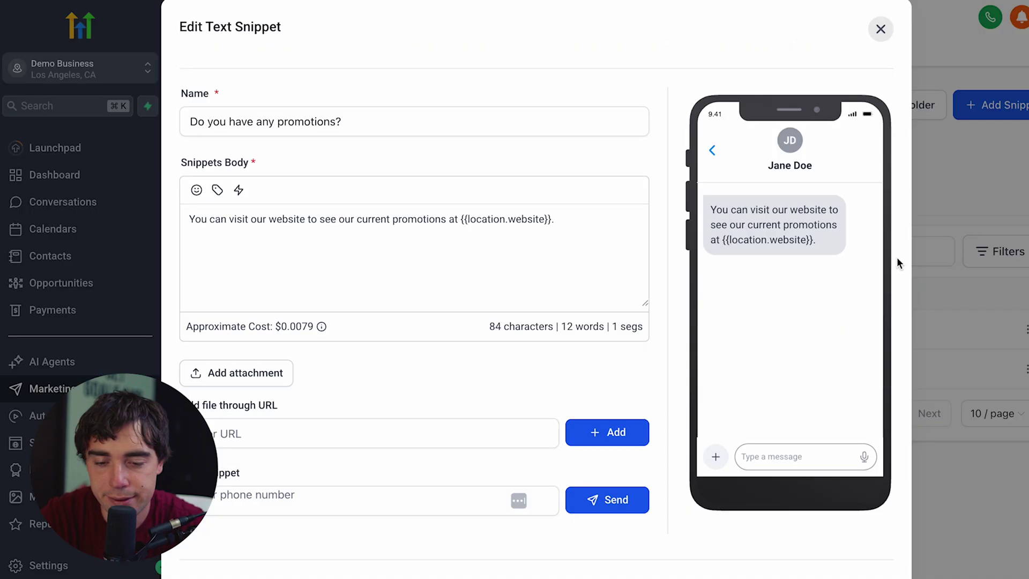
Step: Add a line break at the end of the snippet's body and browse the custom values that can be inserted
{"action": "left_click", "coordinate": [206, 129]}
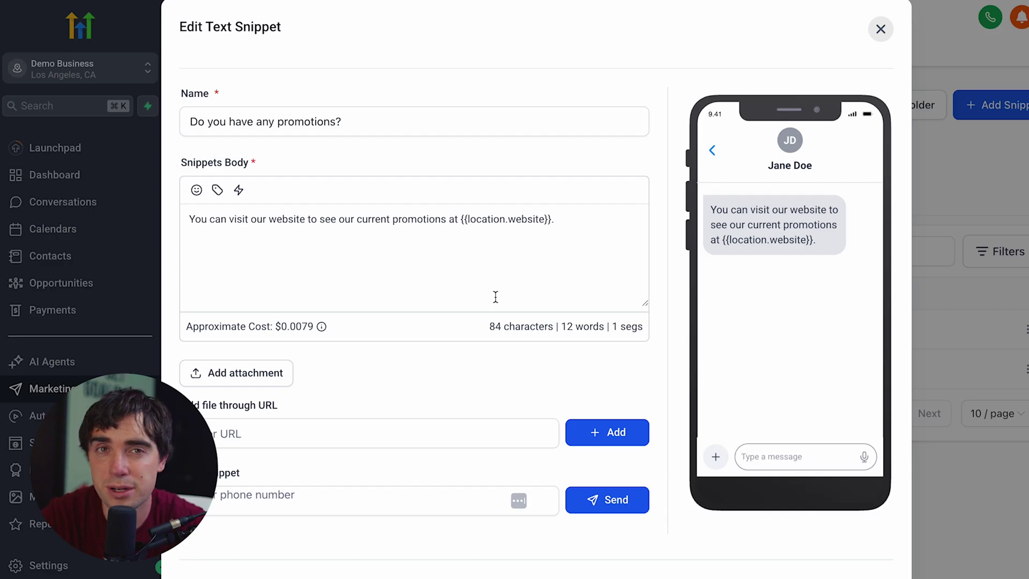
{"action": "key", "text": "Return"}
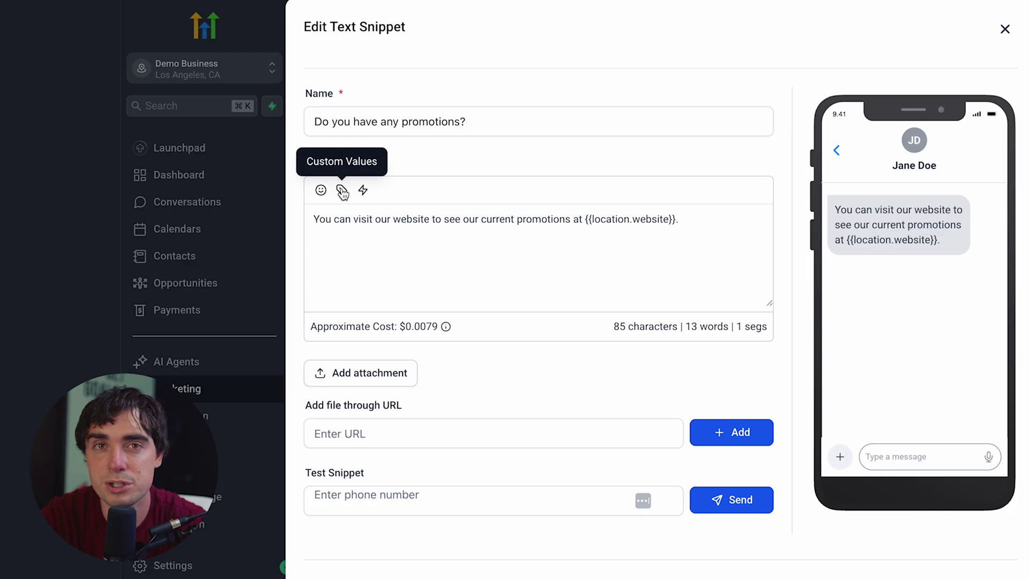
{"action": "left_click", "coordinate": [341, 191]}
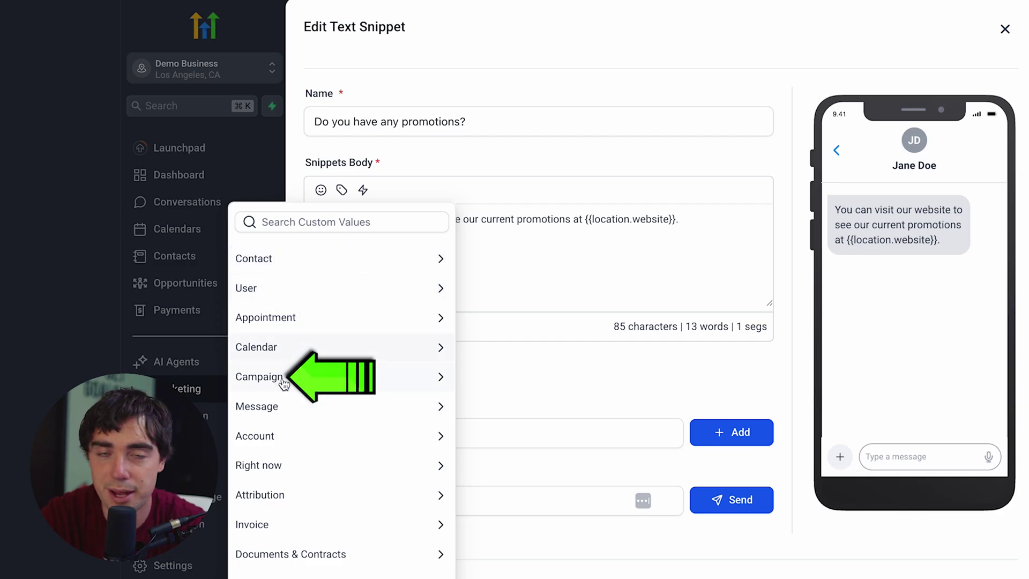
{"action": "left_click", "coordinate": [540, 258]}
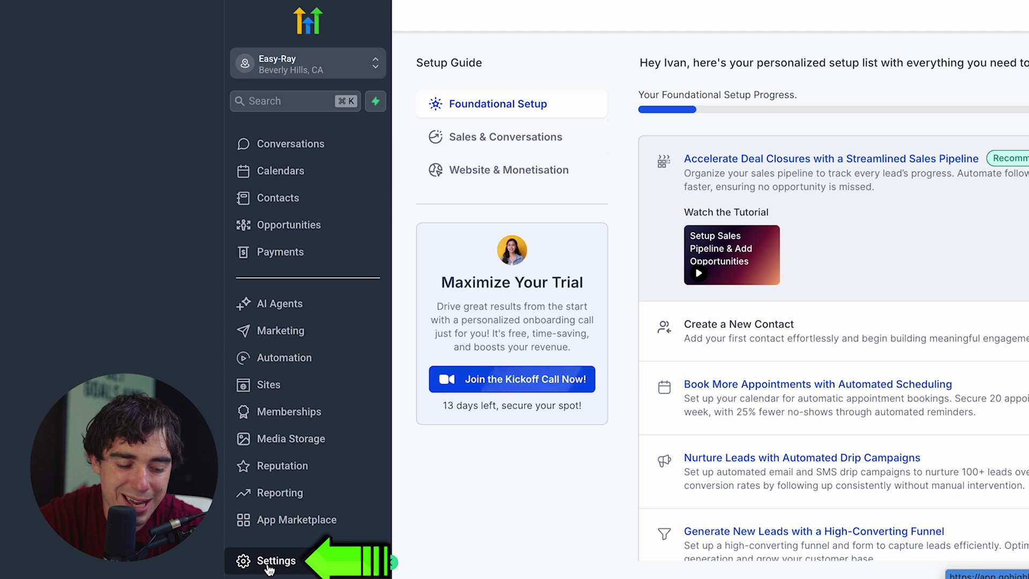
Step: Open the Easy-Ray sub-account's phone number settings and start adding a phone number used for SMS and calls
{"action": "left_click", "coordinate": [268, 566]}
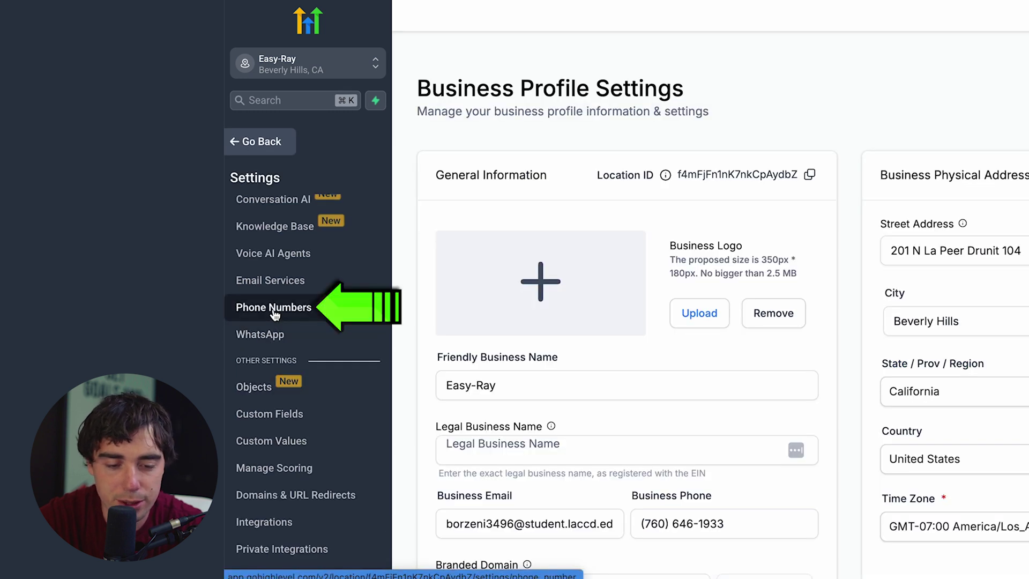
{"action": "left_click", "coordinate": [242, 311]}
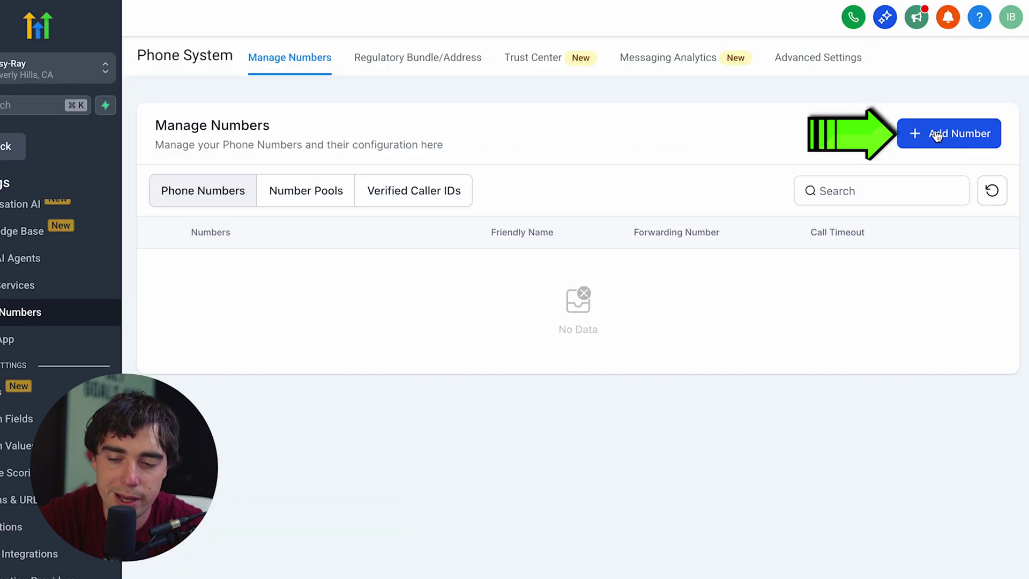
{"action": "left_click", "coordinate": [936, 136]}
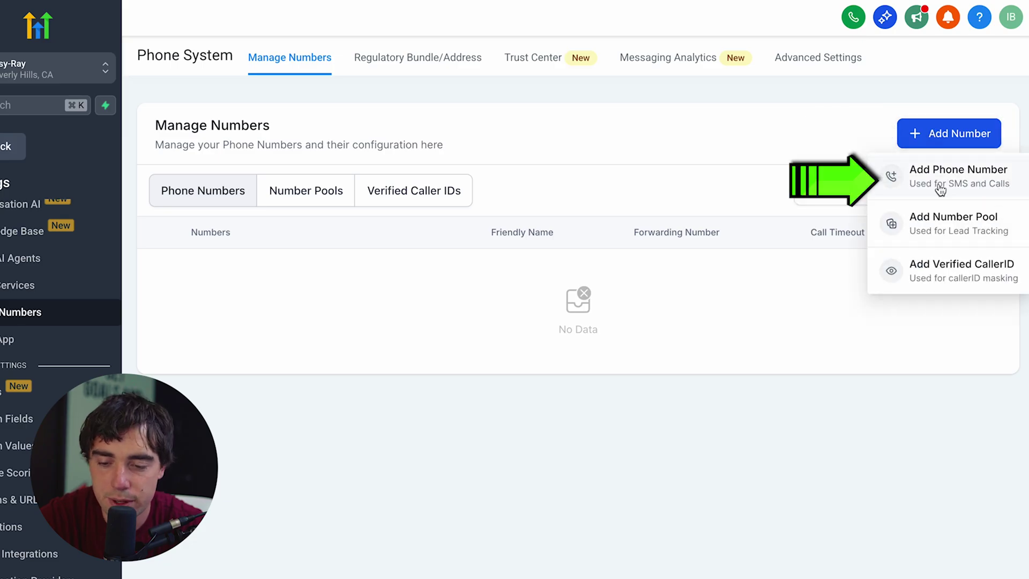
{"action": "left_click", "coordinate": [940, 190]}
{"action": "scroll", "coordinate": [510, 382], "scroll_direction": "down", "scroll_amount": 10}
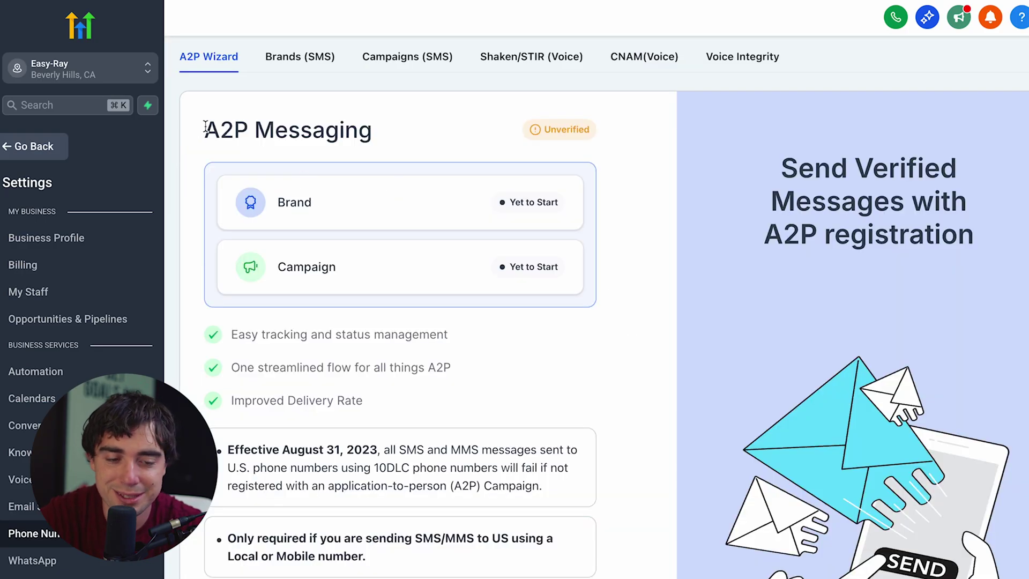
Step: Review the A2P messaging requirements in the Trust Center's A2P Wizard and start the registration
{"action": "scroll", "coordinate": [241, 356], "scroll_direction": "down", "scroll_amount": 2}
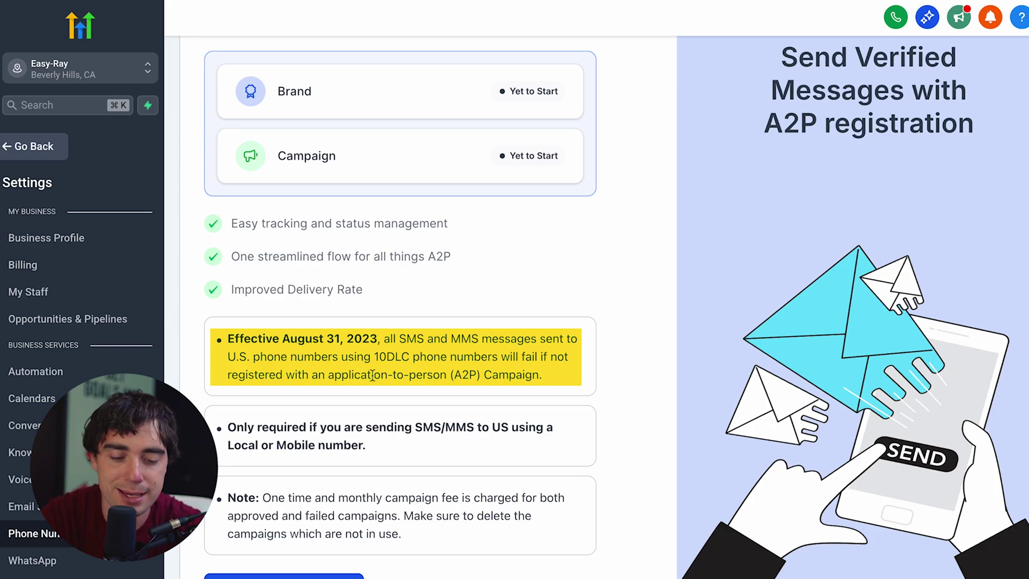
{"action": "scroll", "coordinate": [372, 375], "scroll_direction": "down", "scroll_amount": 1}
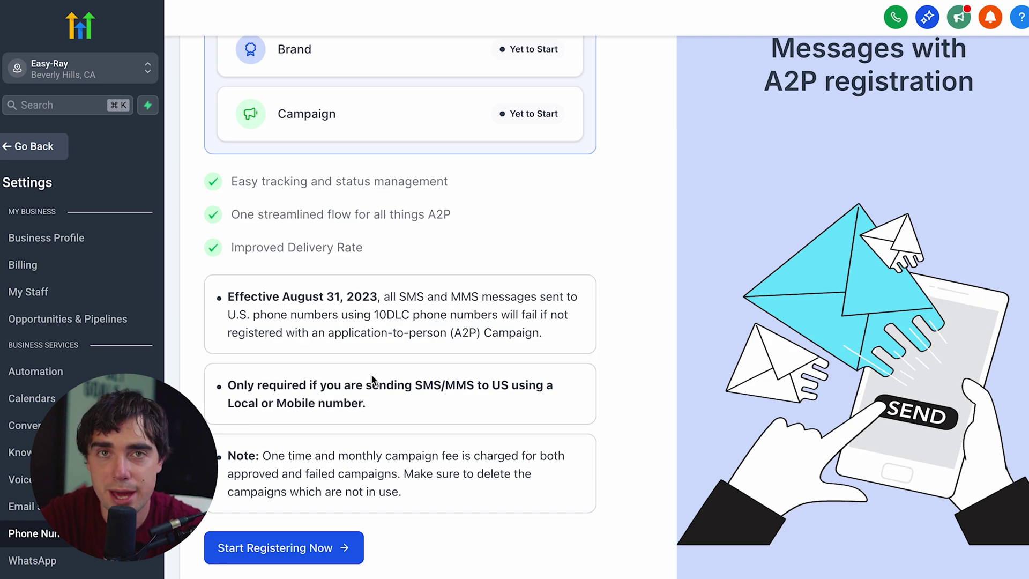
{"action": "scroll", "coordinate": [372, 381], "scroll_direction": "down", "scroll_amount": 1}
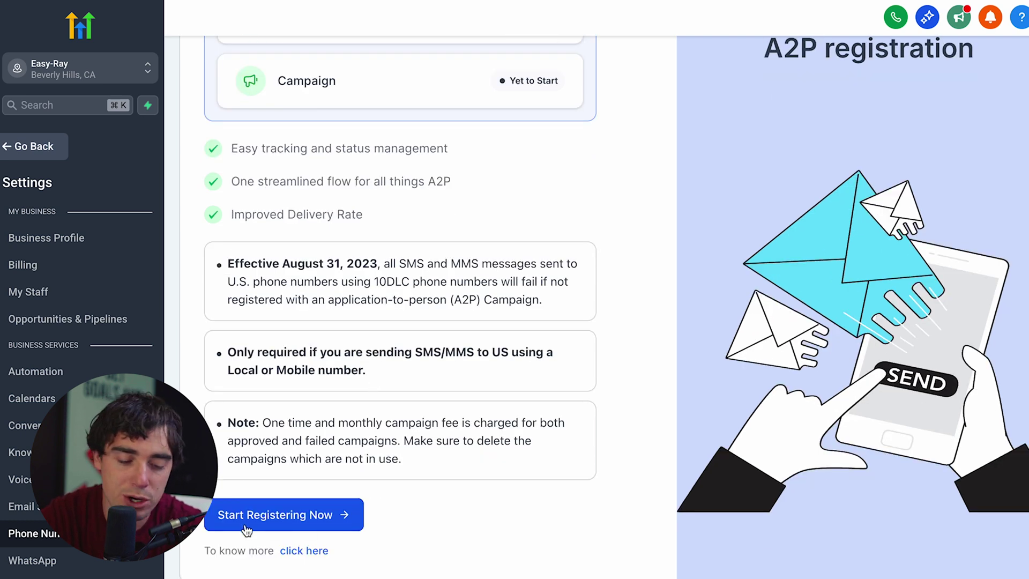
{"action": "left_click", "coordinate": [316, 515]}
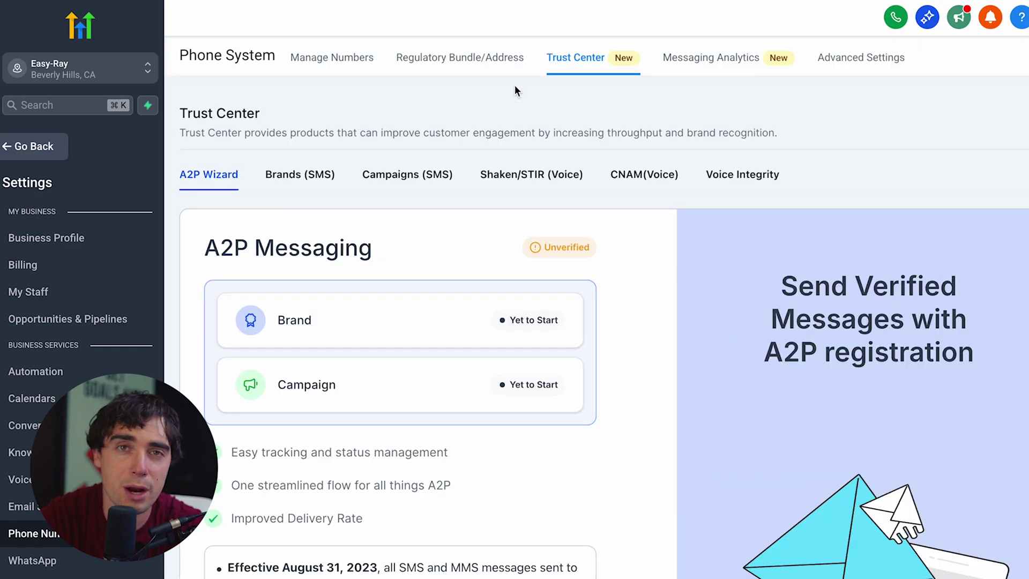
Step: Review the phone system's managed numbers, verified caller IDs and advanced settings
{"action": "left_click", "coordinate": [316, 72]}
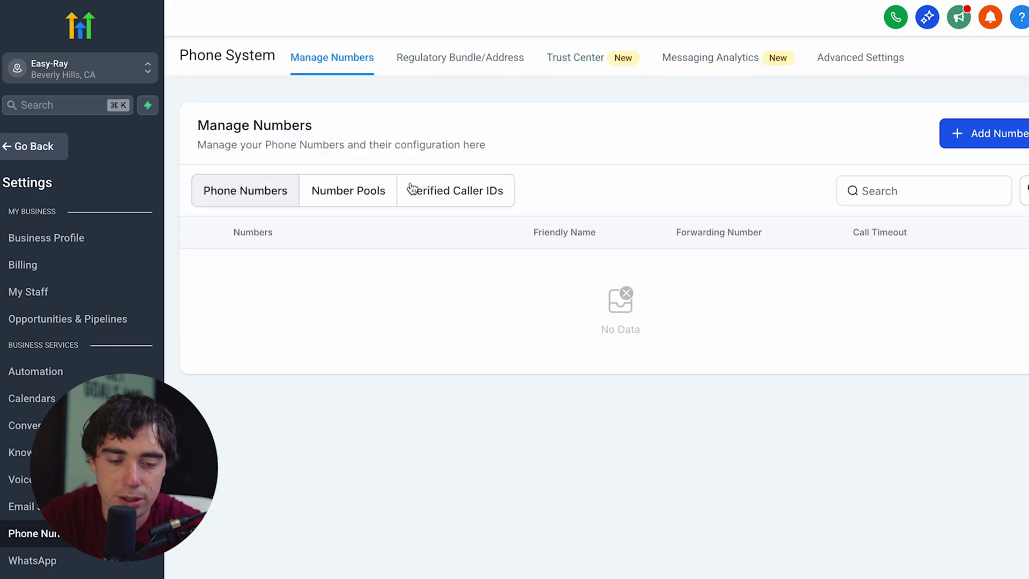
{"action": "left_click", "coordinate": [451, 199]}
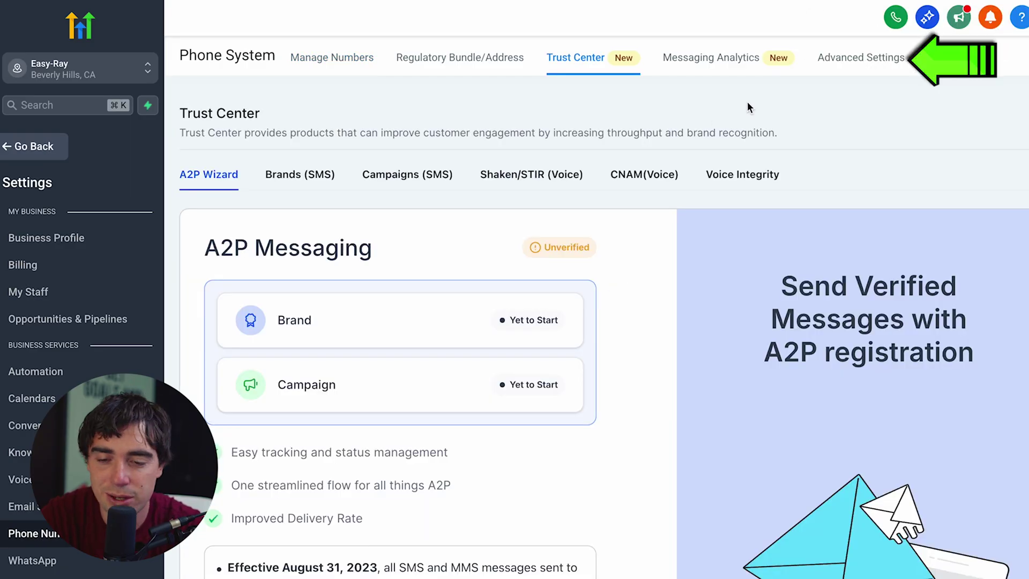
{"action": "left_click", "coordinate": [857, 57]}
{"action": "left_click", "coordinate": [320, 208]}
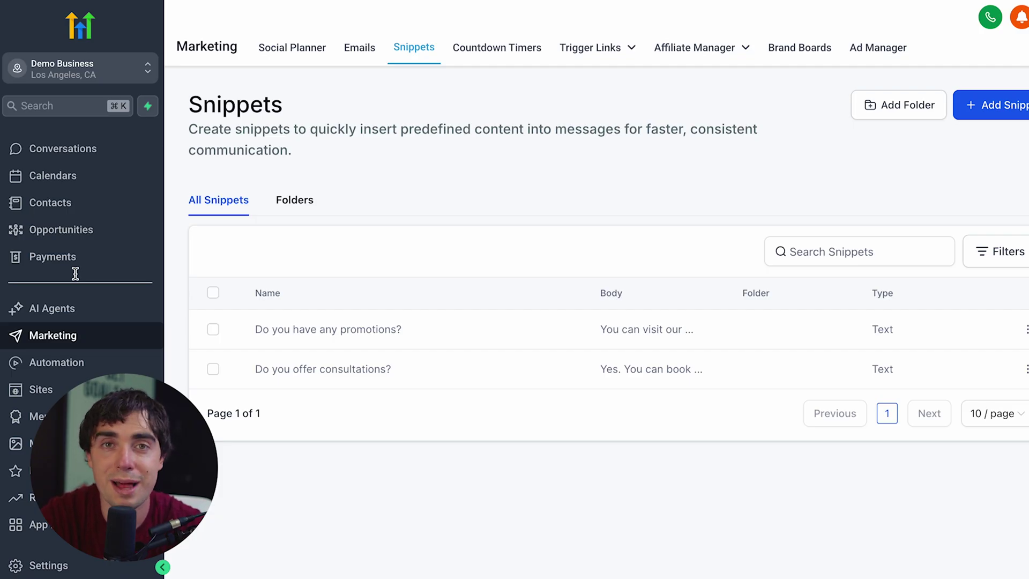
Step: Open the workflow template library from the automation workflows and filter it to the Communication category
{"action": "scroll", "coordinate": [65, 268], "scroll_direction": "up", "scroll_amount": 1}
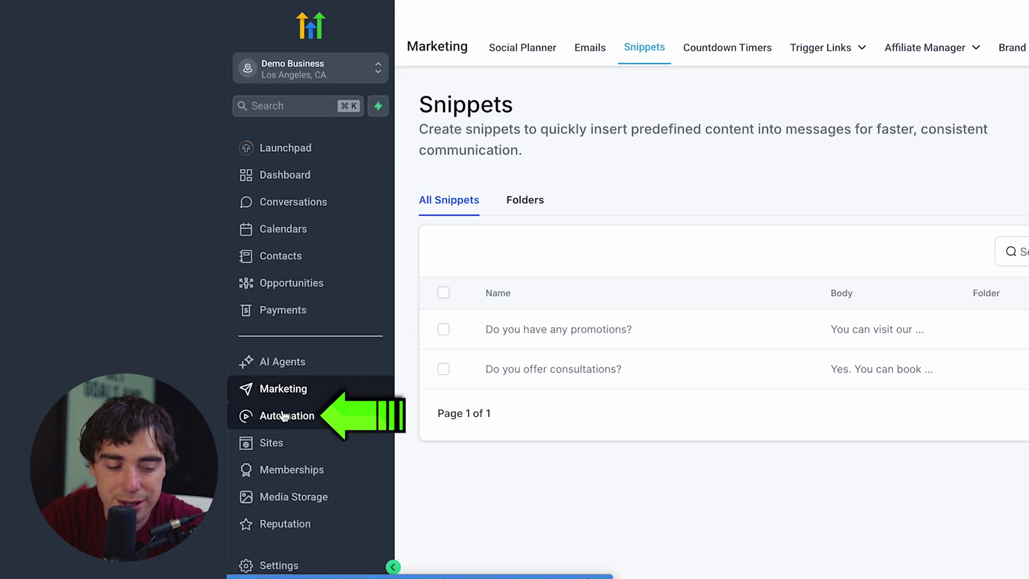
{"action": "left_click", "coordinate": [284, 416]}
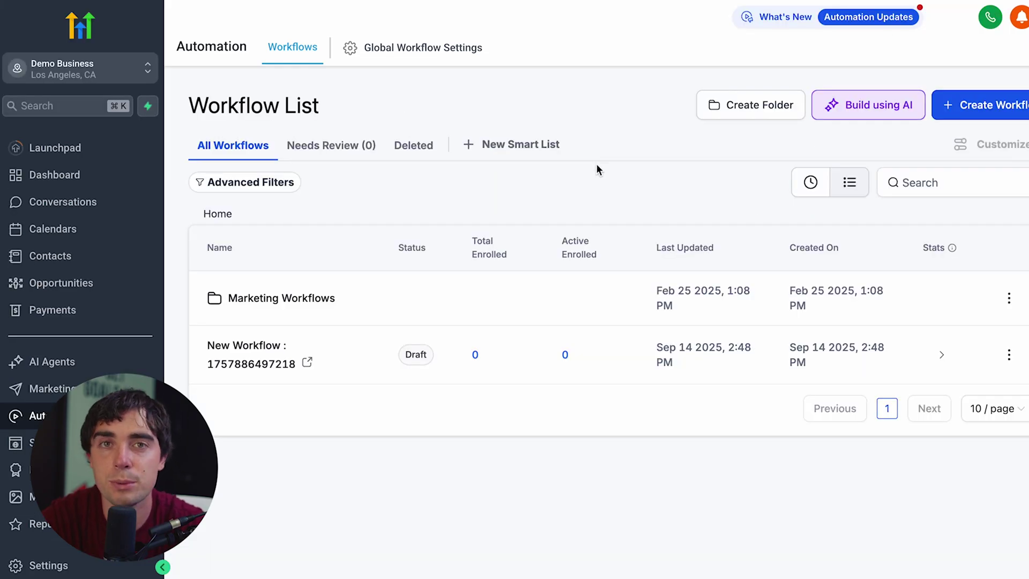
{"action": "left_click", "coordinate": [975, 105]}
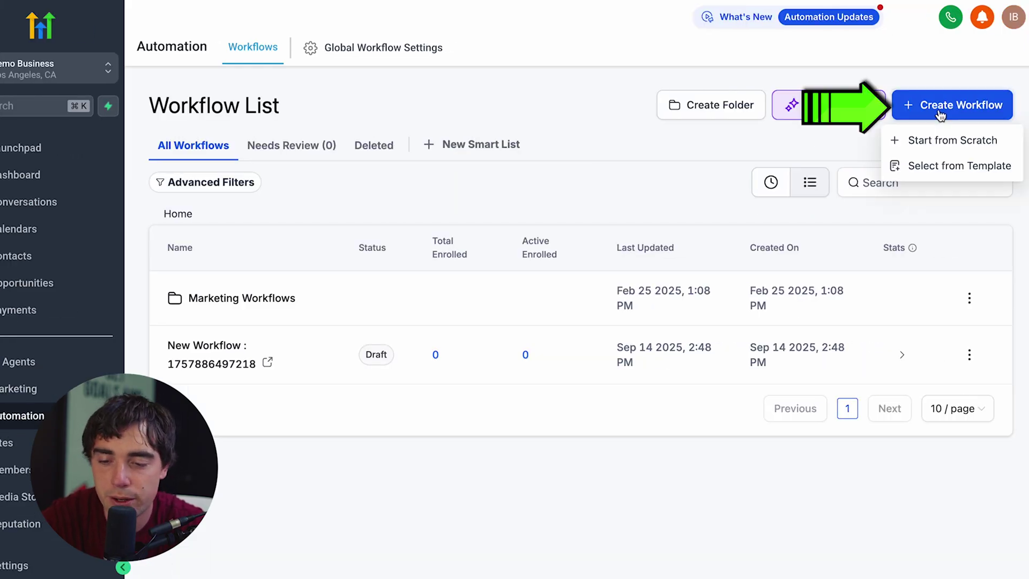
{"action": "left_click", "coordinate": [936, 168]}
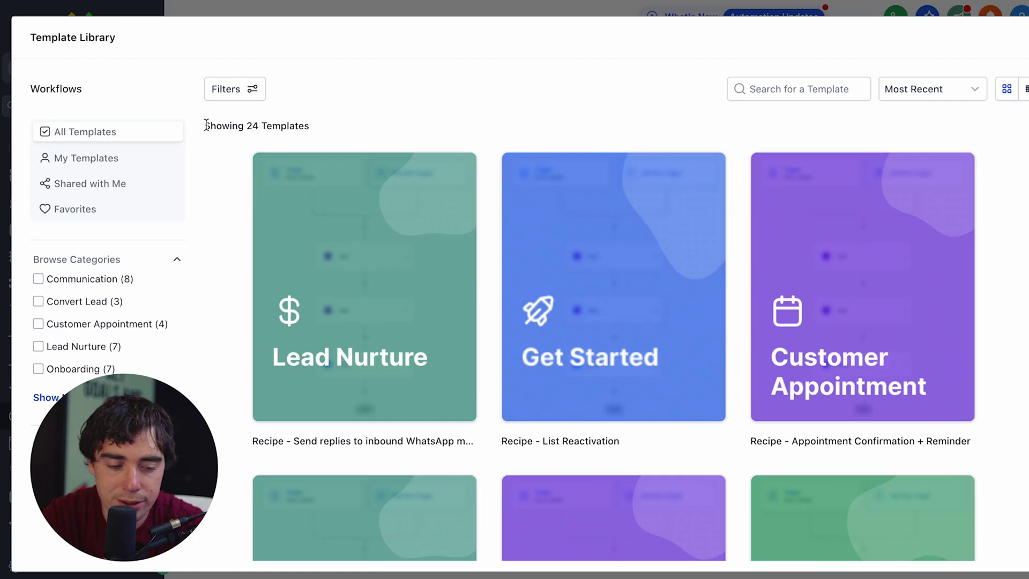
{"action": "left_click", "coordinate": [38, 278]}
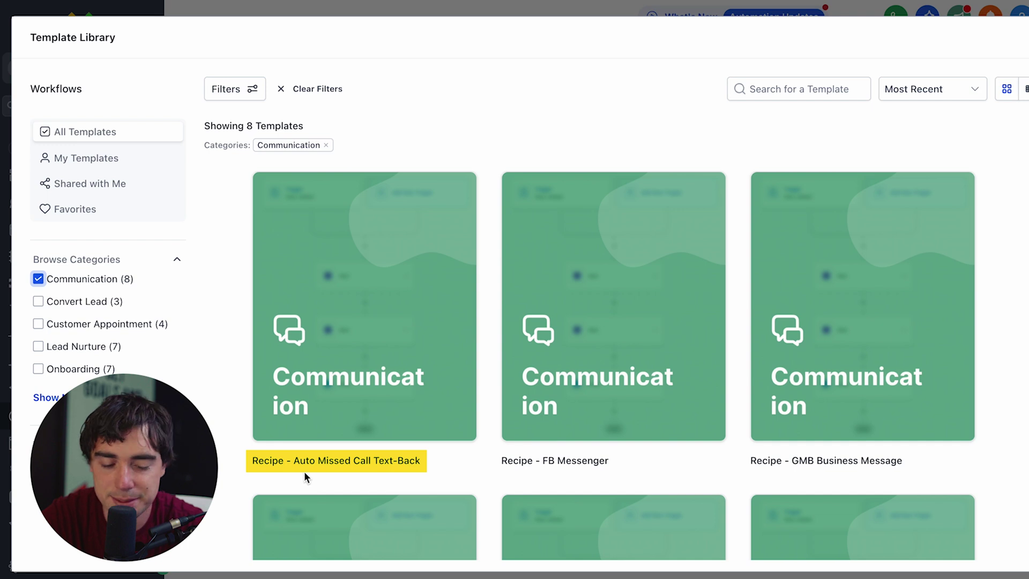
Step: Preview the "Recipe - Auto Missed Call Text-Back" template from its trigger to its end, and close the template library
{"action": "left_click", "coordinate": [365, 319]}
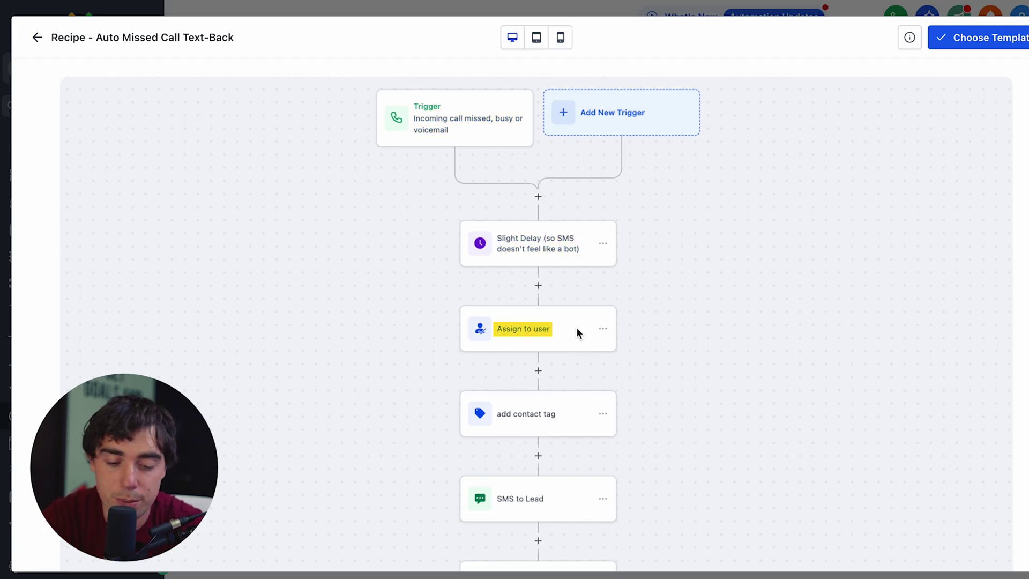
{"action": "scroll", "coordinate": [438, 357], "scroll_direction": "down", "scroll_amount": 3}
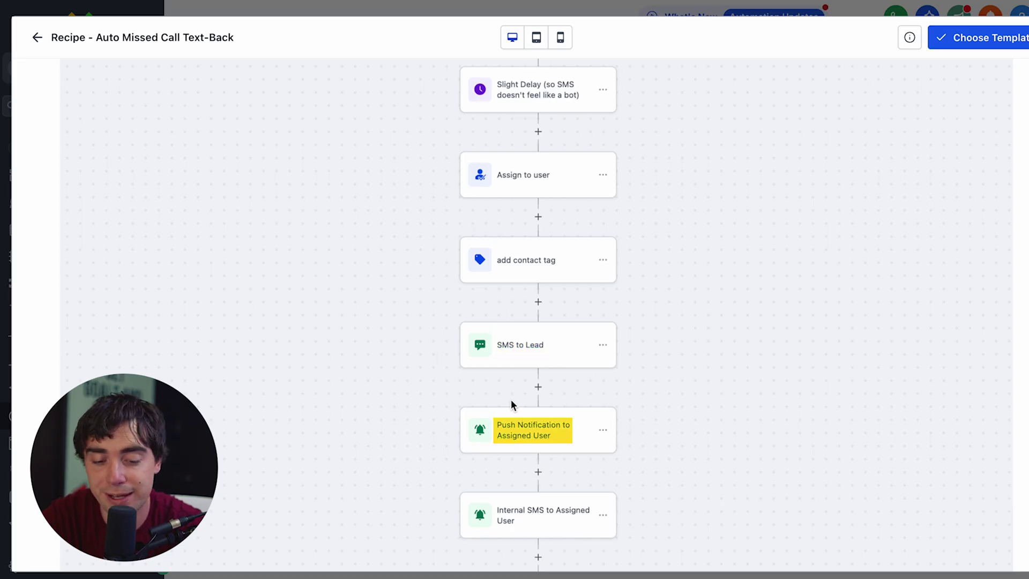
{"action": "scroll", "coordinate": [510, 400], "scroll_direction": "down", "scroll_amount": 2}
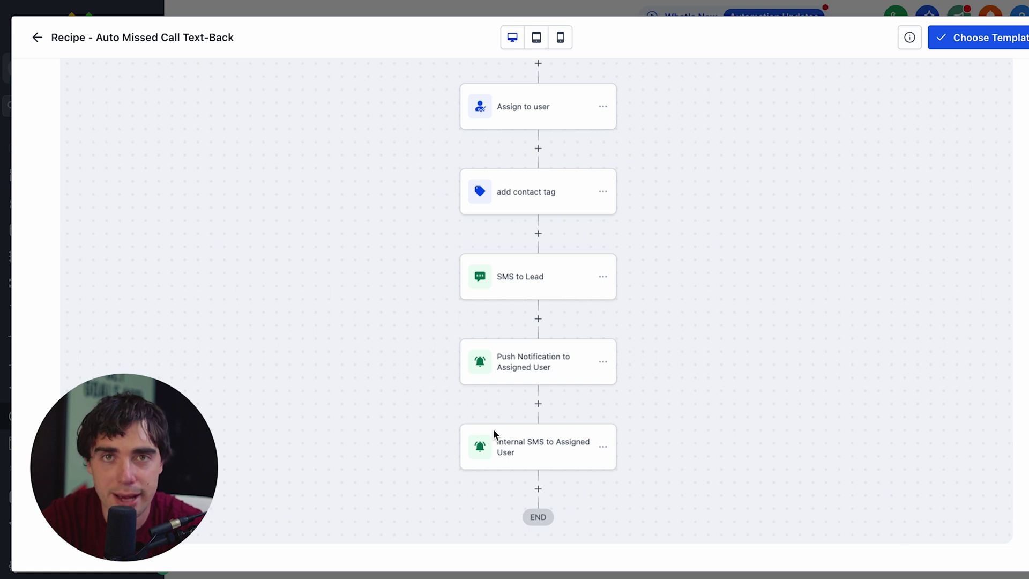
{"action": "scroll", "coordinate": [493, 433], "scroll_direction": "up", "scroll_amount": 6}
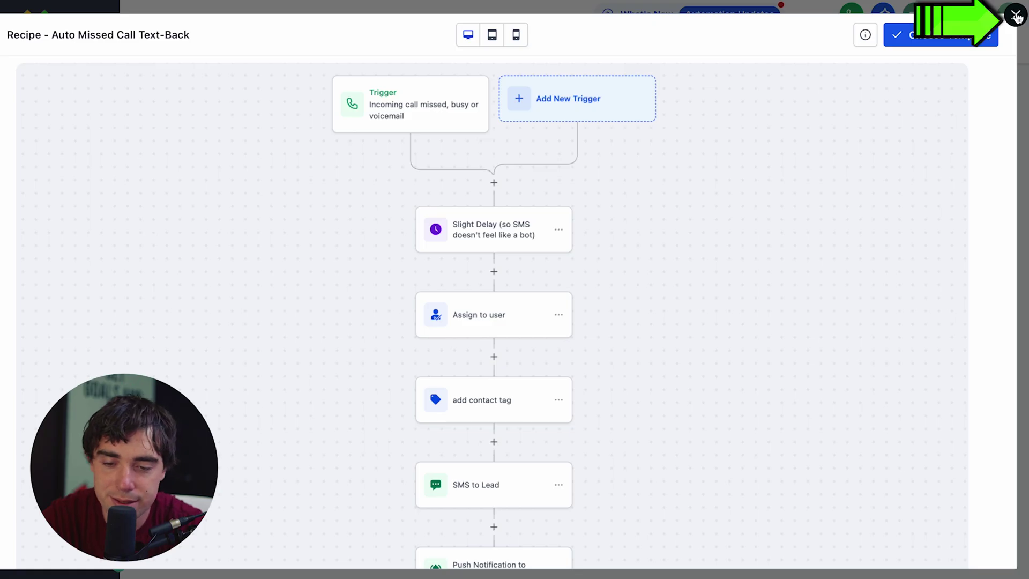
{"action": "left_click", "coordinate": [1017, 16]}
Step: Create a workflow from scratch and choose Customer Replied as its trigger
{"action": "left_click", "coordinate": [930, 107]}
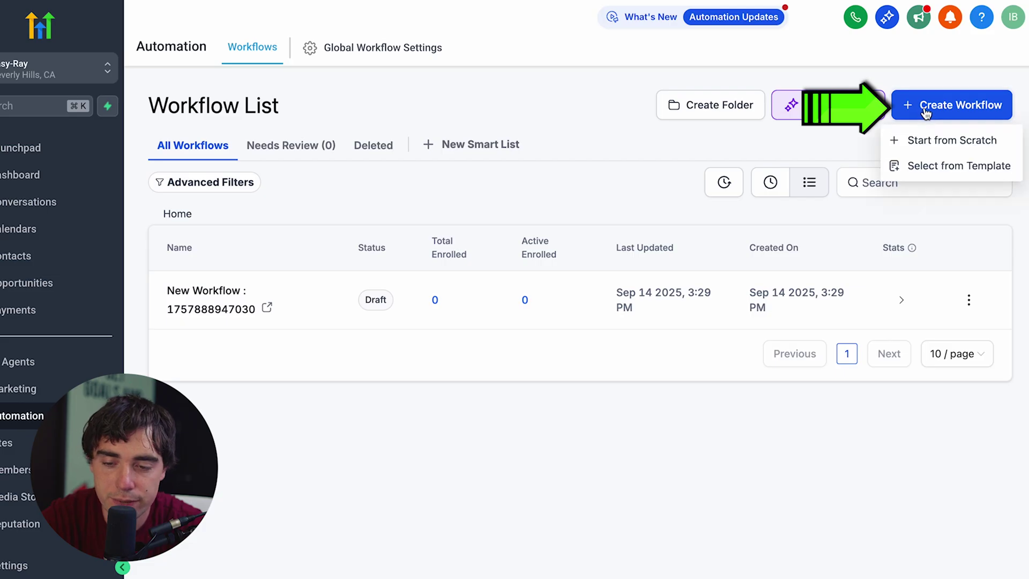
{"action": "left_click", "coordinate": [924, 142]}
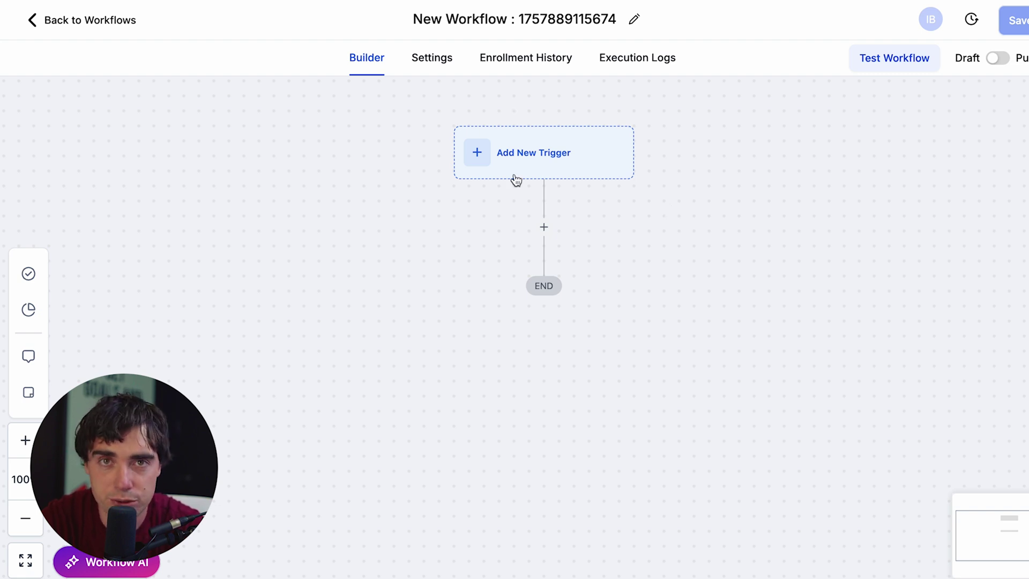
{"action": "left_click", "coordinate": [525, 152]}
{"action": "type", "text": "reply"}
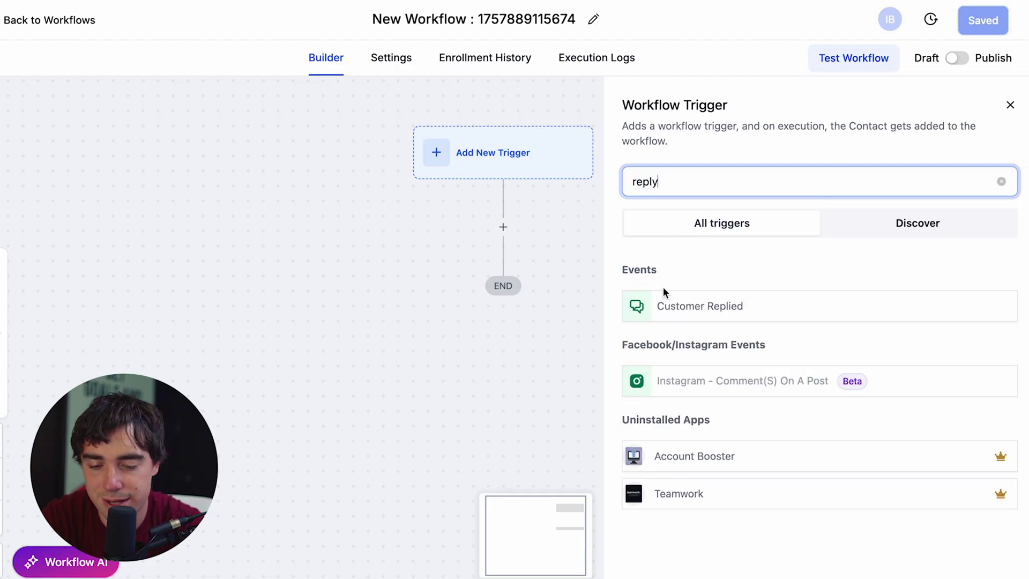
{"action": "left_click", "coordinate": [673, 317]}
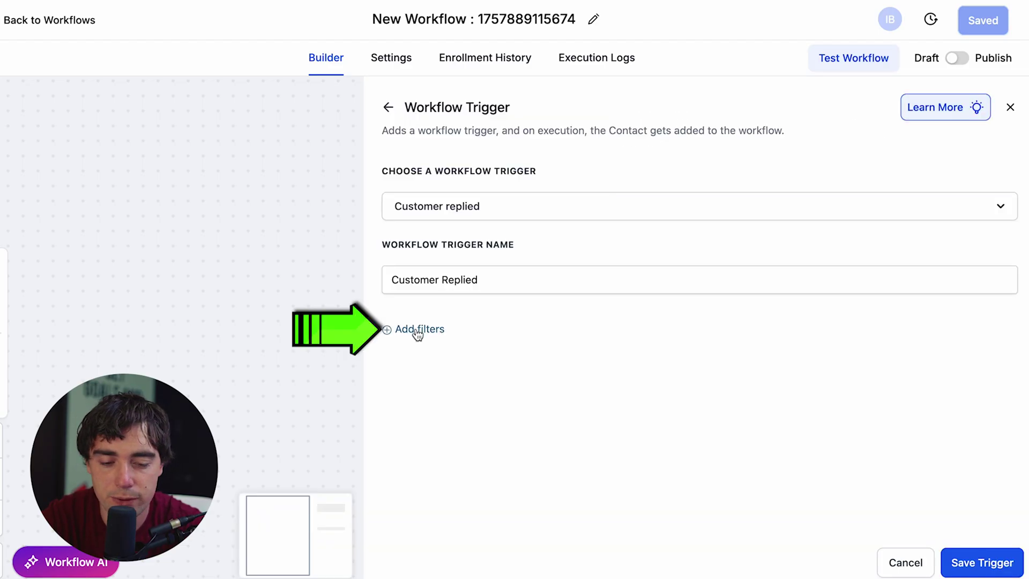
Step: Add a "Contains phrase" filter with the value DISCOUNT to the Customer Replied trigger and save the trigger
{"action": "left_click", "coordinate": [418, 330]}
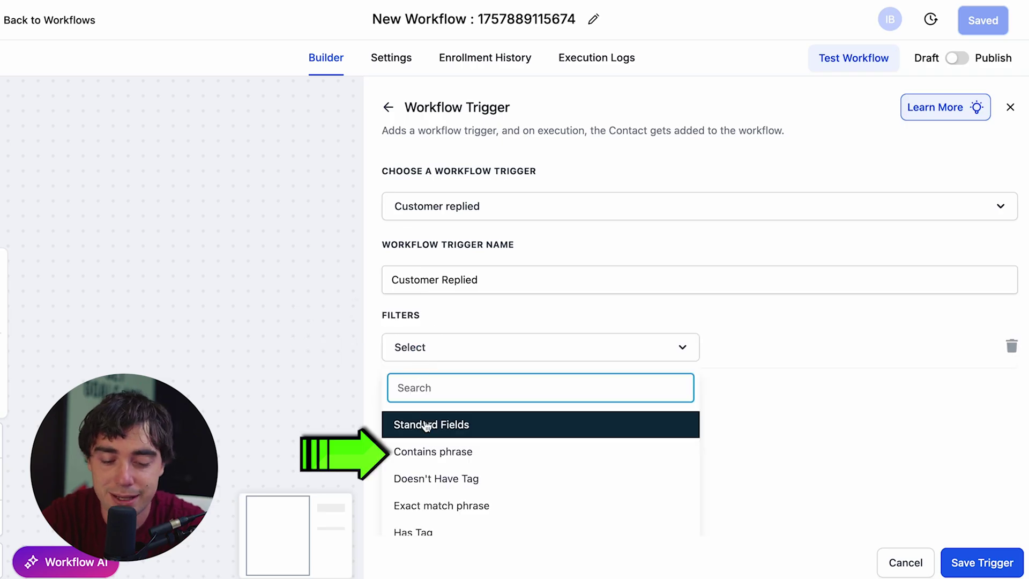
{"action": "left_click", "coordinate": [429, 451]}
{"action": "type", "text": "DISCOUNT"}
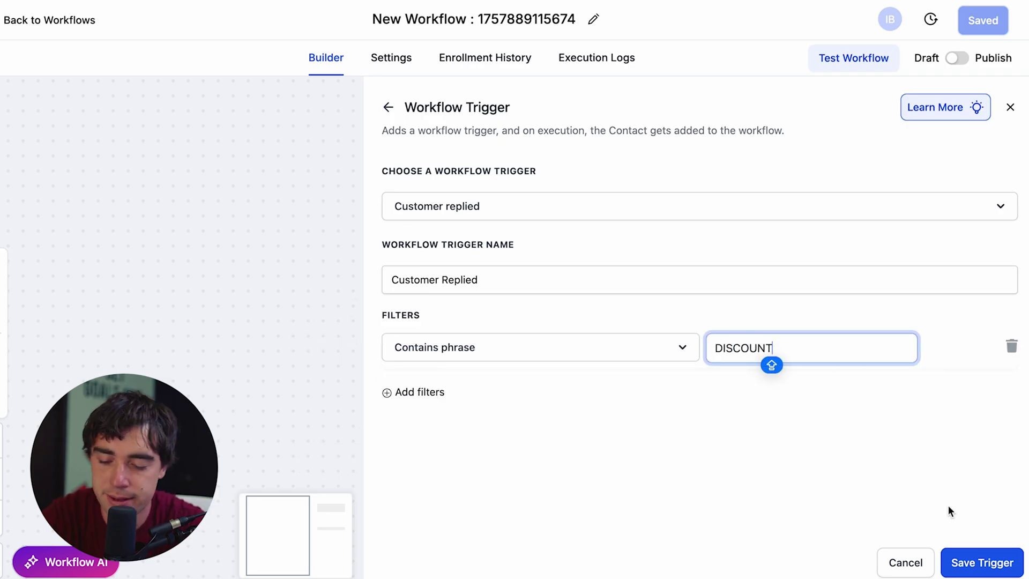
{"action": "left_click", "coordinate": [968, 558]}
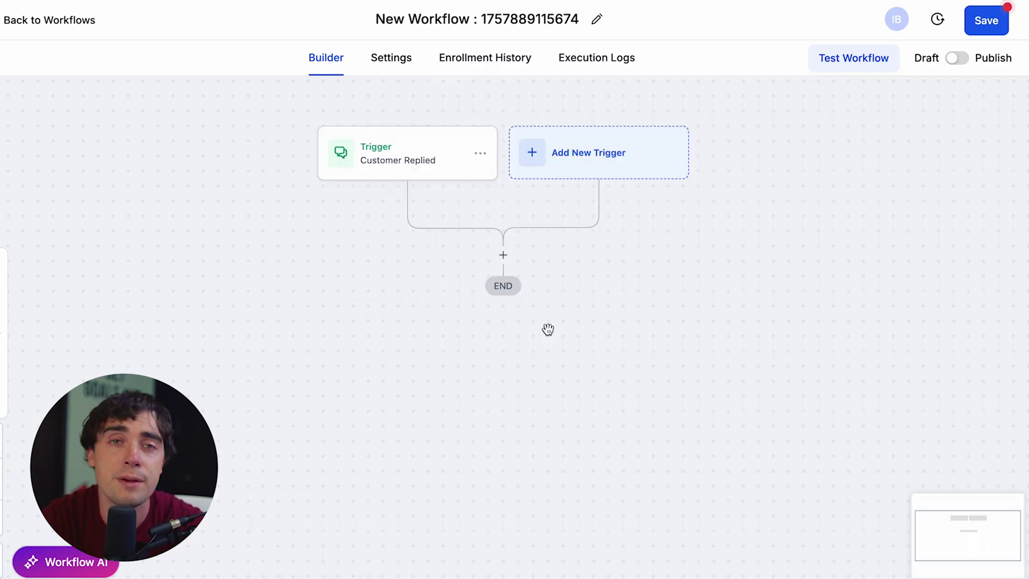
Step: Search the available workflow actions for "sms" at the point after the Customer Replied trigger
{"action": "left_click", "coordinate": [502, 255]}
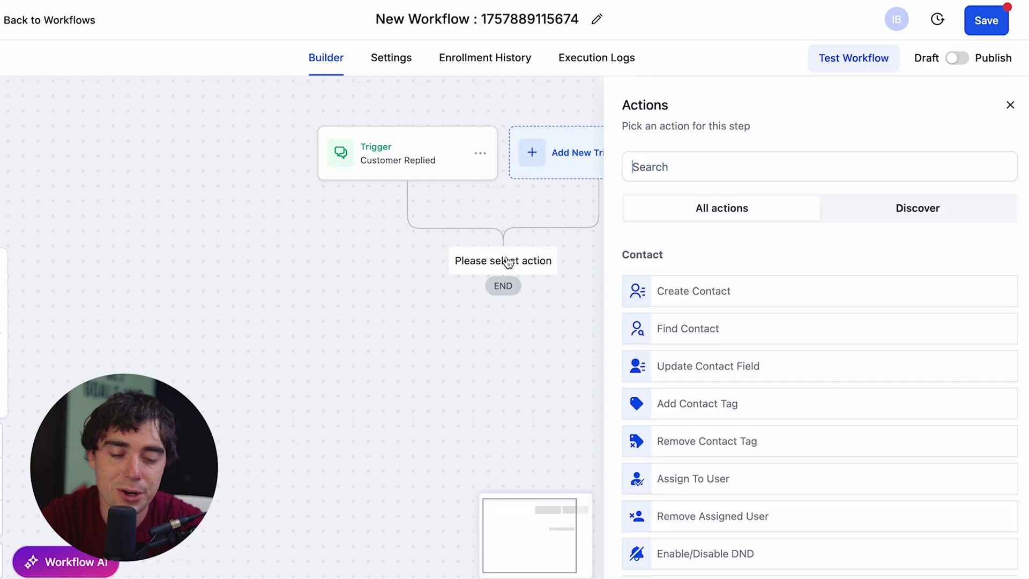
{"action": "type", "text": "sms"}
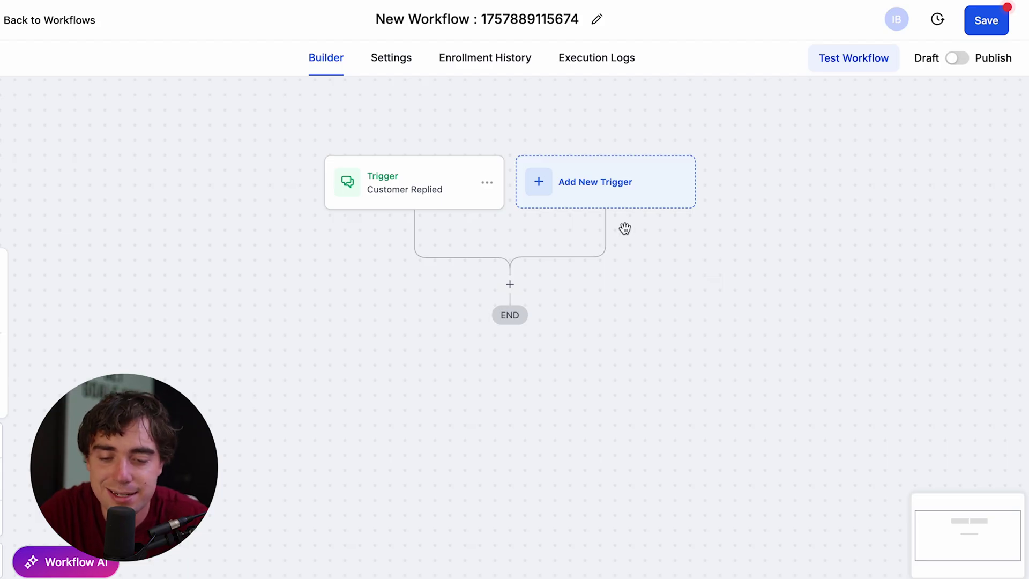
Step: Browse the triggers available for a second workflow trigger, from the Contact group through the Events group
{"action": "left_click", "coordinate": [589, 194]}
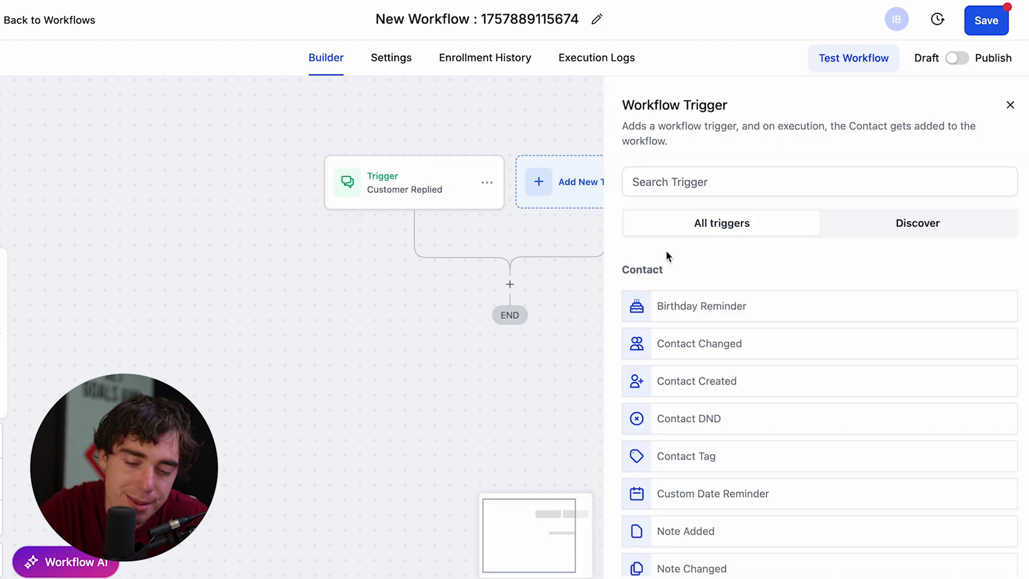
{"action": "scroll", "coordinate": [665, 249], "scroll_direction": "down", "scroll_amount": 1}
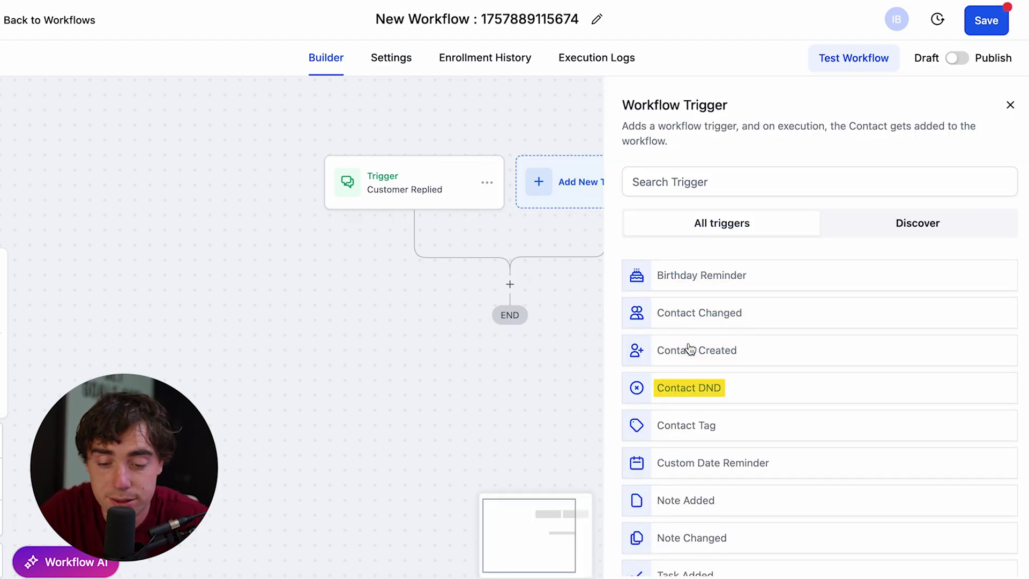
{"action": "scroll", "coordinate": [690, 350], "scroll_direction": "down", "scroll_amount": 1}
{"action": "scroll", "coordinate": [702, 363], "scroll_direction": "down", "scroll_amount": 6}
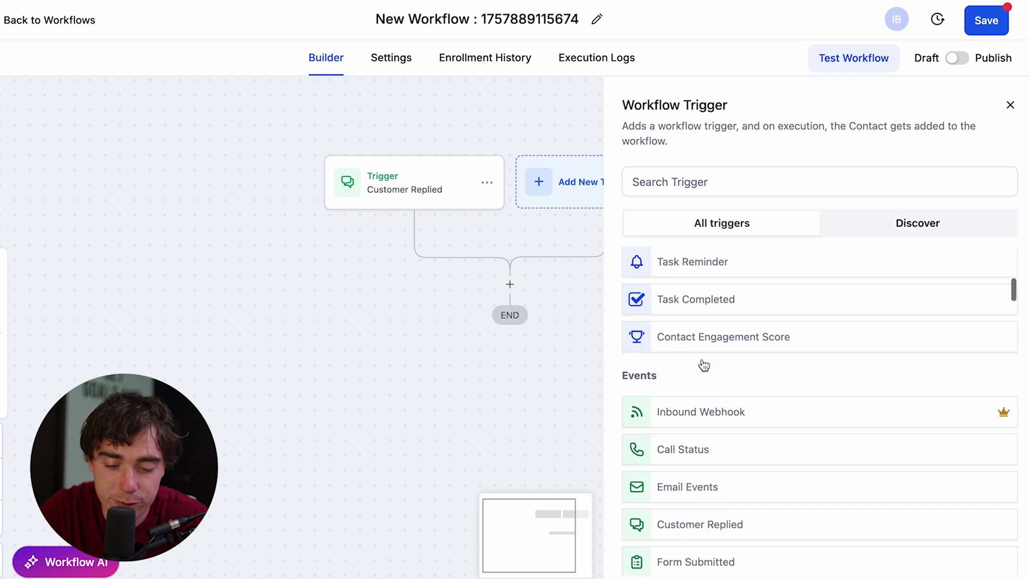
{"action": "scroll", "coordinate": [701, 358], "scroll_direction": "down", "scroll_amount": 1}
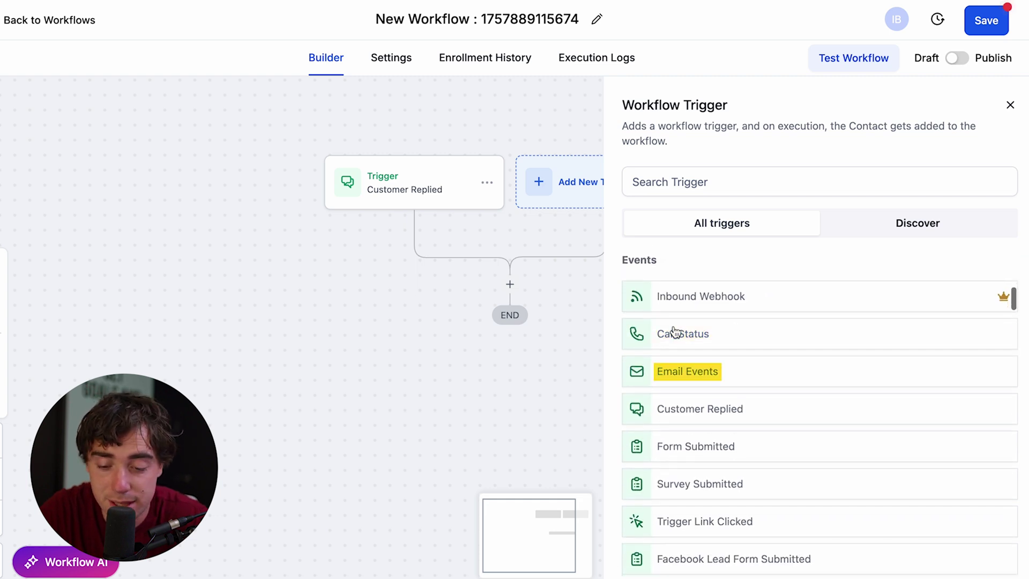
{"action": "scroll", "coordinate": [675, 332], "scroll_direction": "down", "scroll_amount": 3}
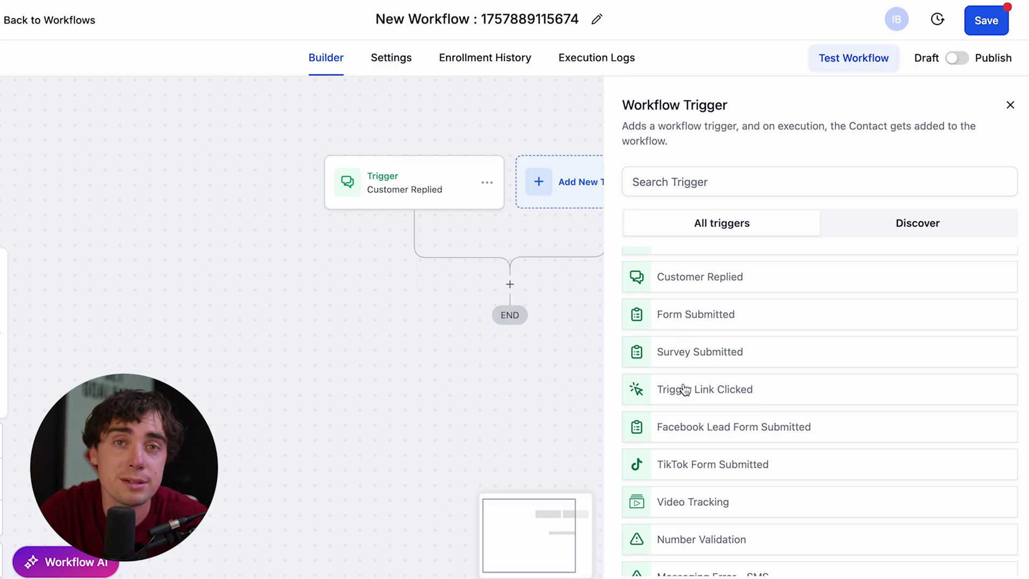
{"action": "scroll", "coordinate": [670, 383], "scroll_direction": "down", "scroll_amount": 3}
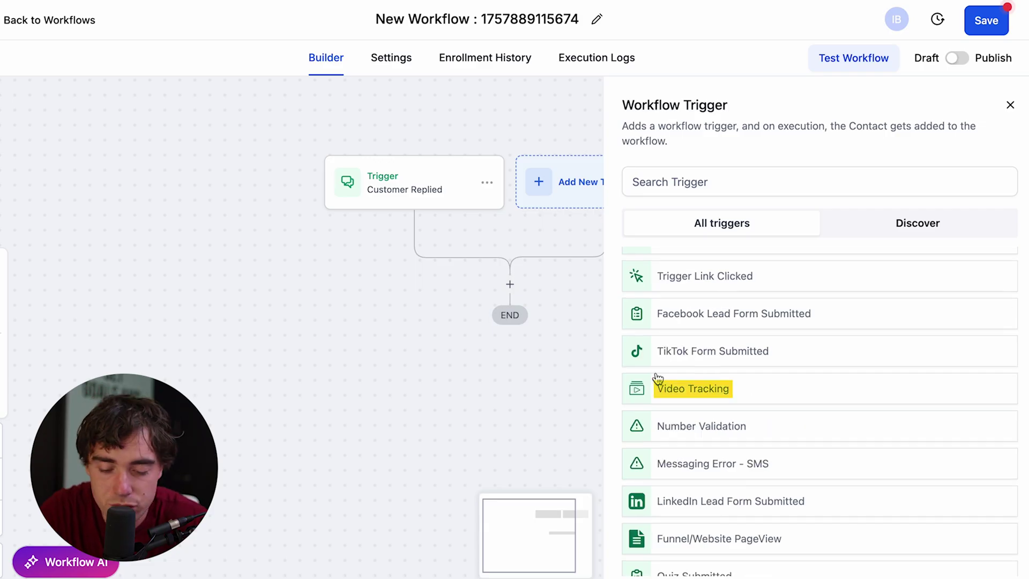
Step: Browse the remaining available workflow triggers from the Events group through Appointments, Opportunities and Affiliate to the Payments group
{"action": "scroll", "coordinate": [690, 407], "scroll_direction": "down", "scroll_amount": 6}
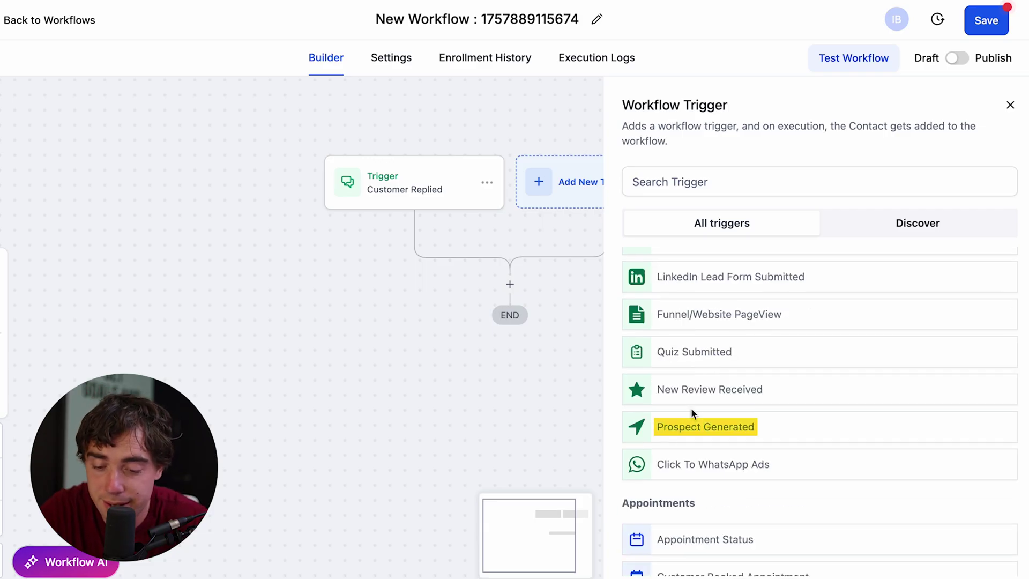
{"action": "scroll", "coordinate": [691, 410], "scroll_direction": "down", "scroll_amount": 15}
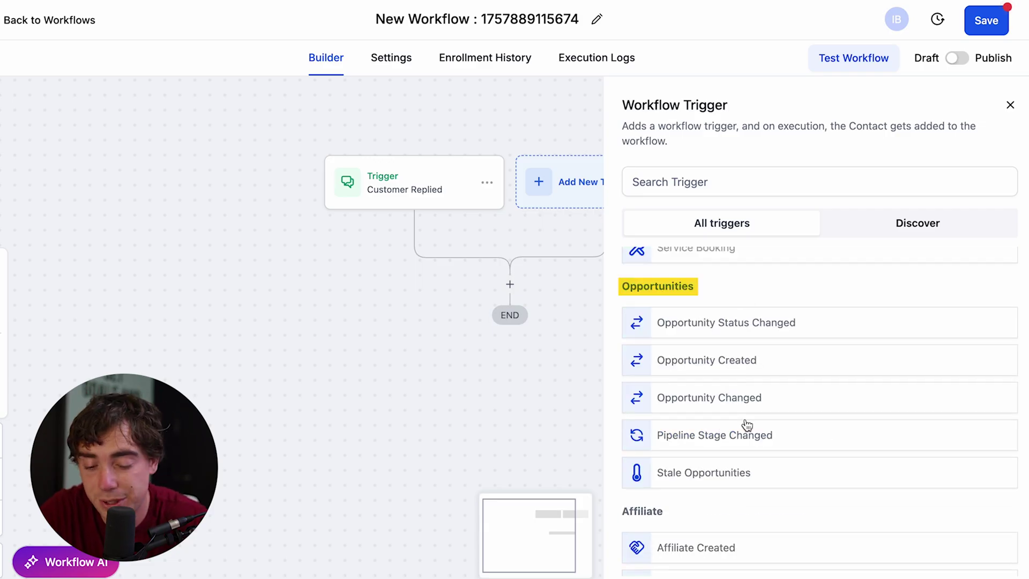
{"action": "scroll", "coordinate": [747, 425], "scroll_direction": "down", "scroll_amount": 10}
{"action": "scroll", "coordinate": [746, 425], "scroll_direction": "down", "scroll_amount": 5}
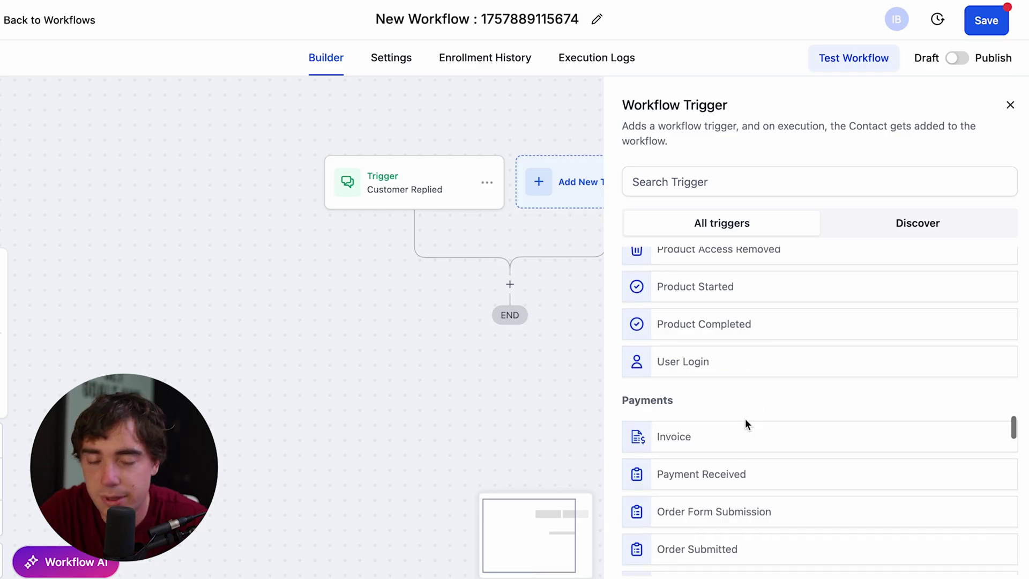
{"action": "scroll", "coordinate": [745, 420], "scroll_direction": "down", "scroll_amount": 2}
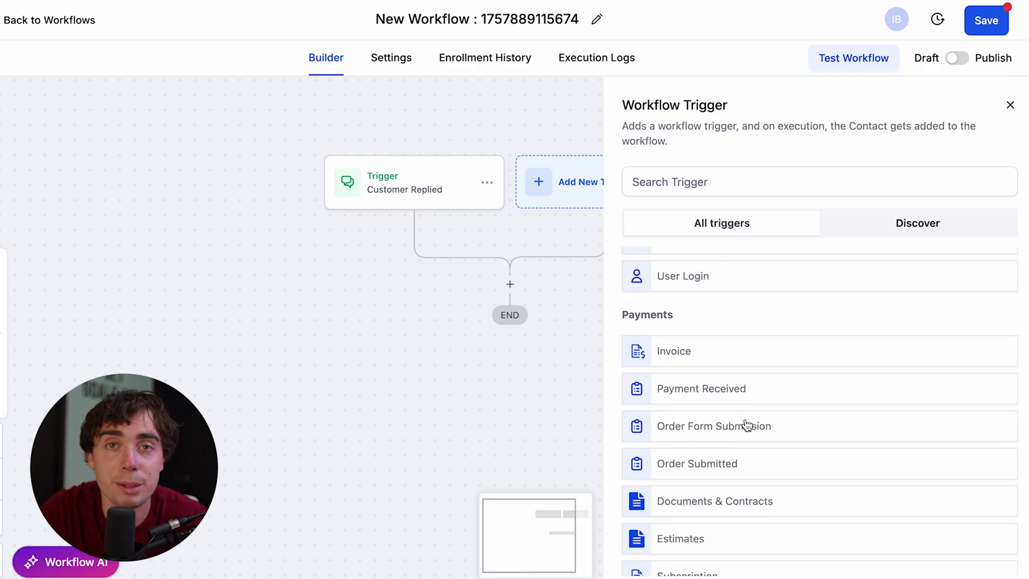
{"action": "scroll", "coordinate": [747, 425], "scroll_direction": "up", "scroll_amount": 20}
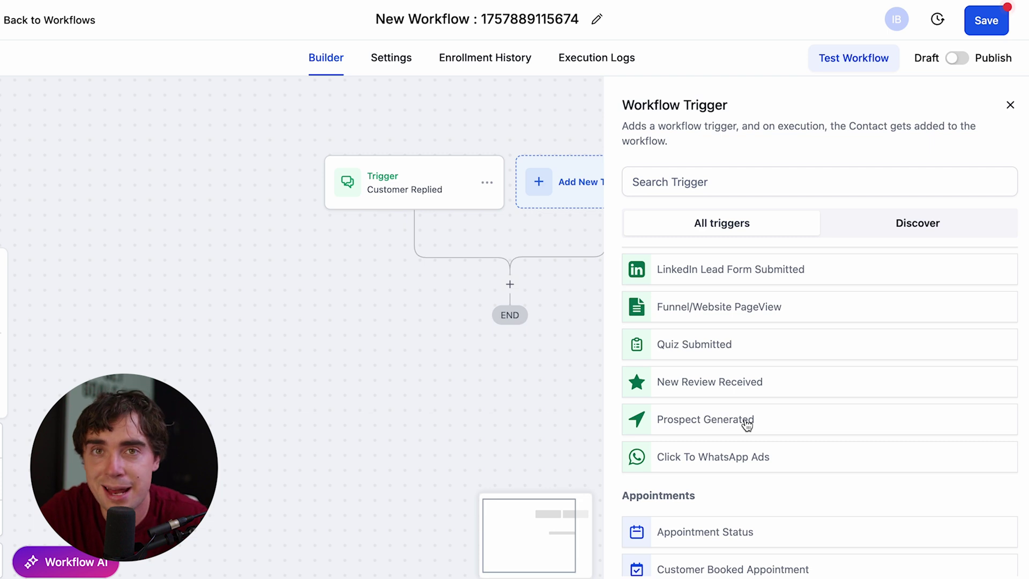
{"action": "scroll", "coordinate": [668, 286], "scroll_direction": "up", "scroll_amount": 10}
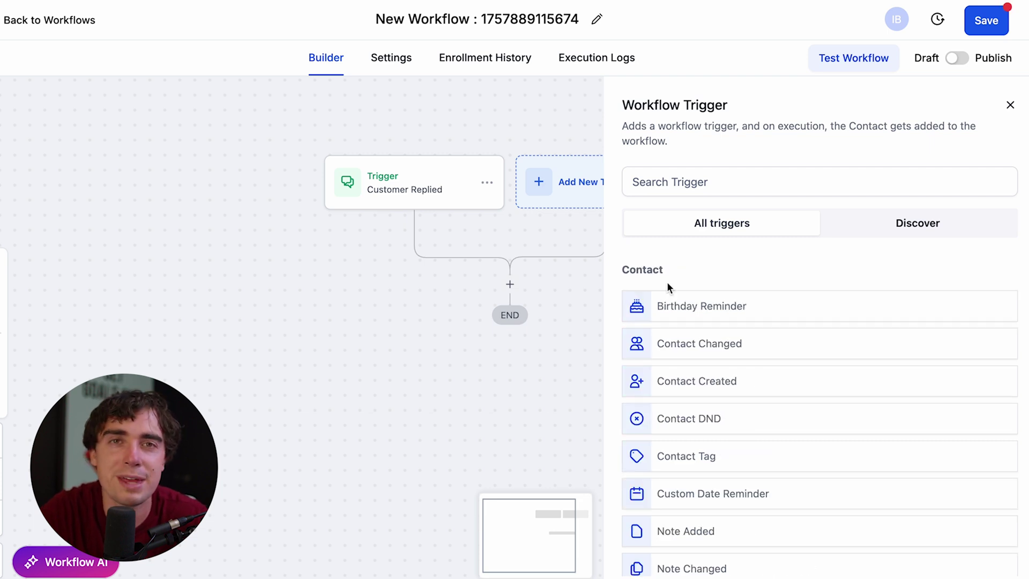
Step: Look through the actions available after the Customer Replied trigger down to the Communication group, and open the Workflow AI assistant
{"action": "left_click", "coordinate": [510, 284]}
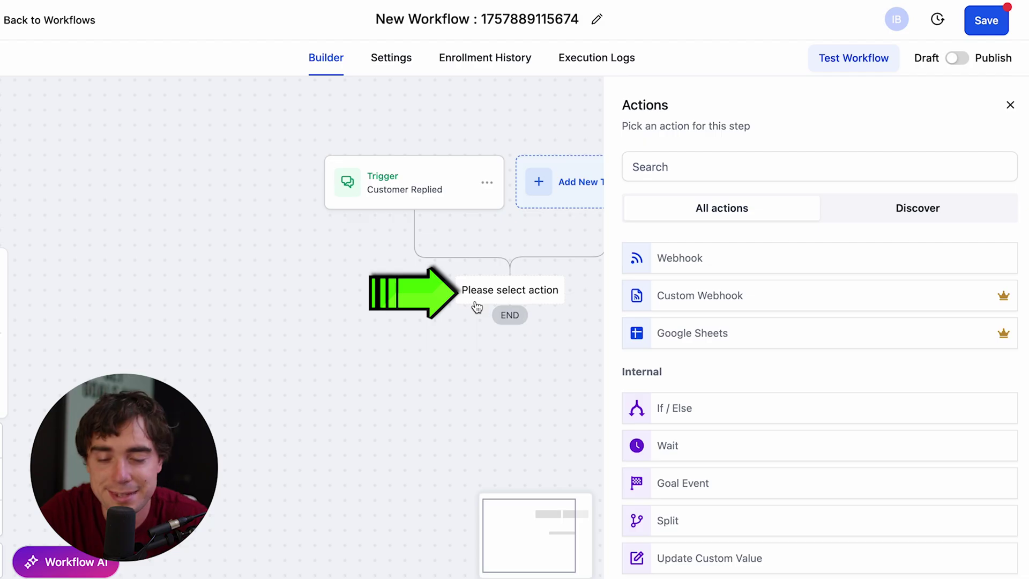
{"action": "scroll", "coordinate": [698, 445], "scroll_direction": "down", "scroll_amount": 2}
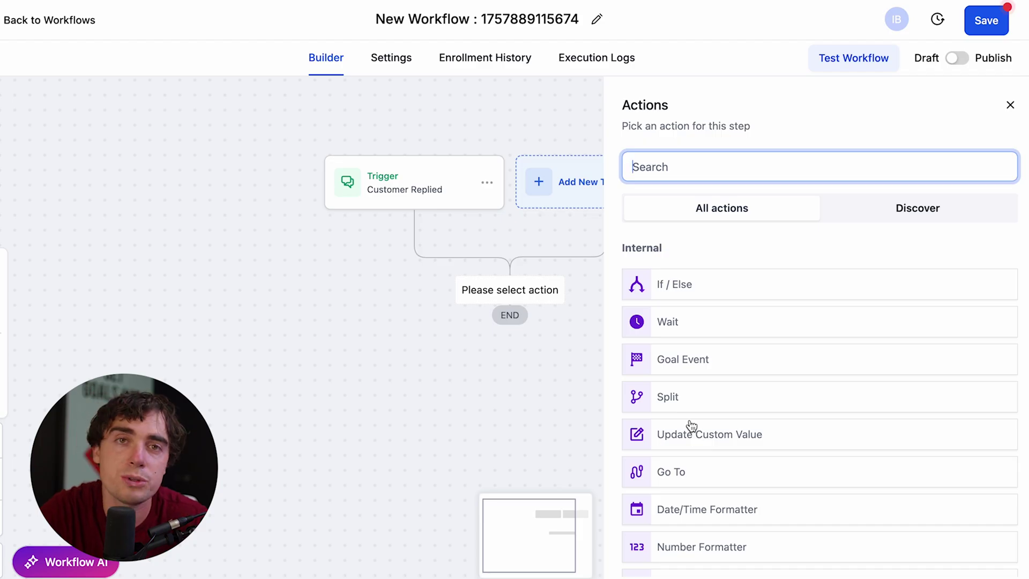
{"action": "scroll", "coordinate": [691, 426], "scroll_direction": "down", "scroll_amount": 8}
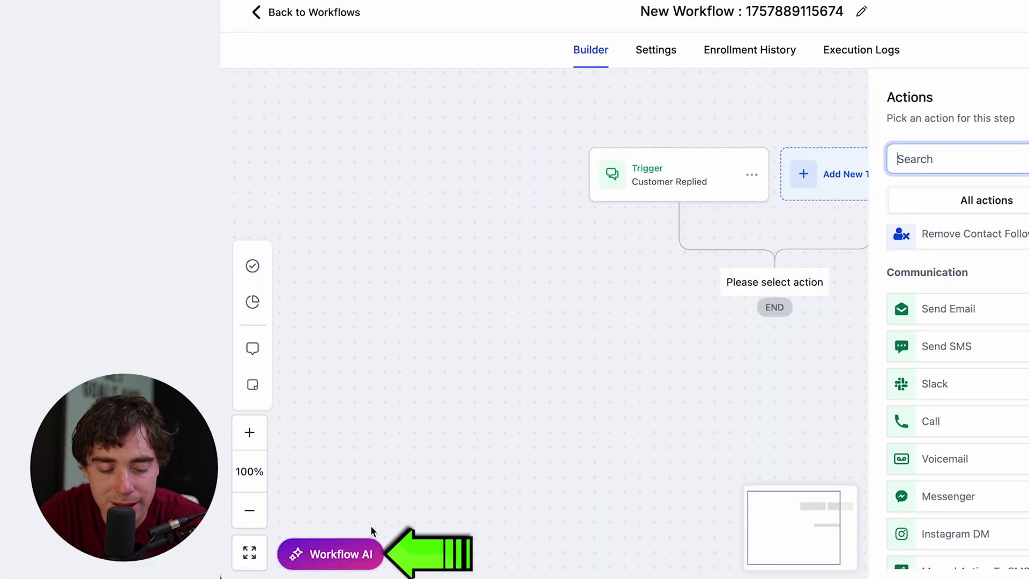
{"action": "left_click", "coordinate": [332, 553]}
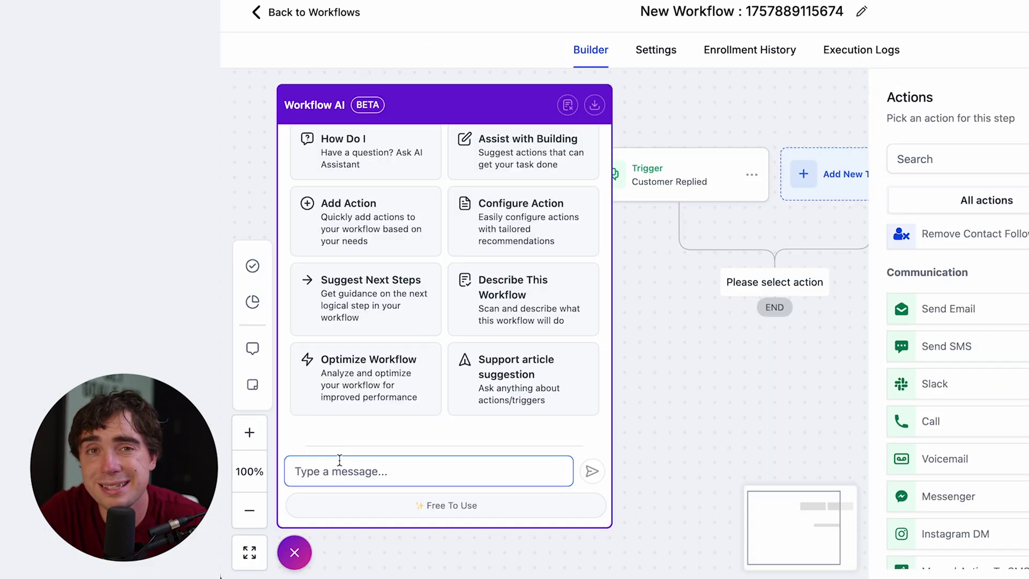
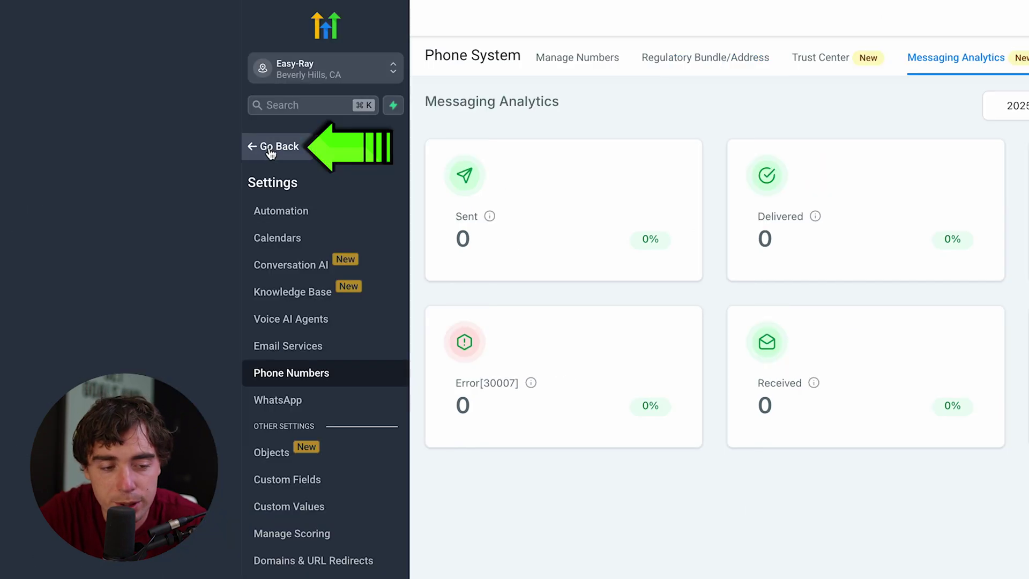
Step: Leave the phone system settings and view the Attribution Report in Reporting
{"action": "left_click", "coordinate": [26, 151]}
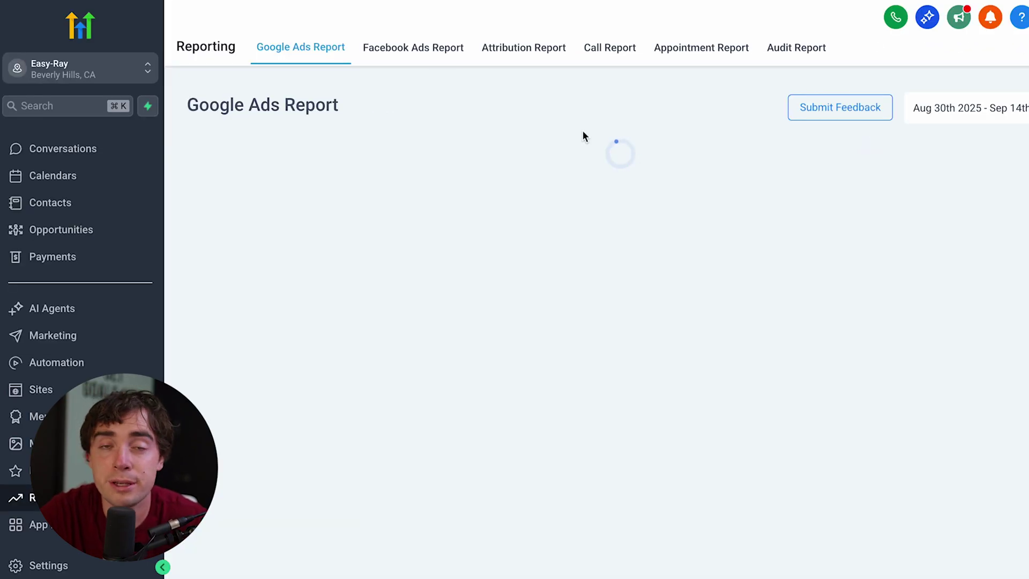
{"action": "left_click", "coordinate": [523, 54]}
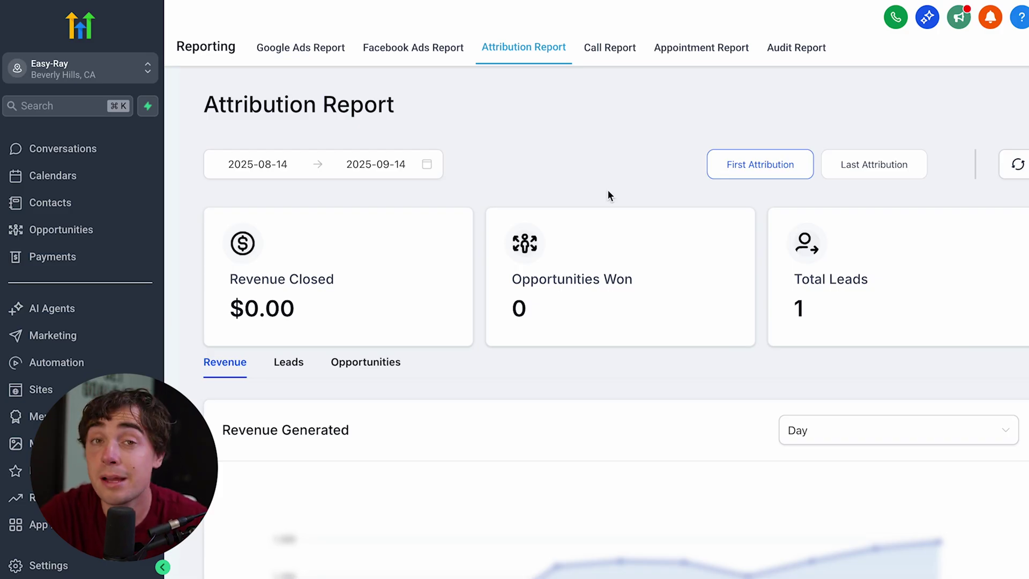
Step: Inspect the Add Trigger Link form in Marketing without saving a link, and open the Analyze page for trigger links
{"action": "left_click", "coordinate": [39, 347]}
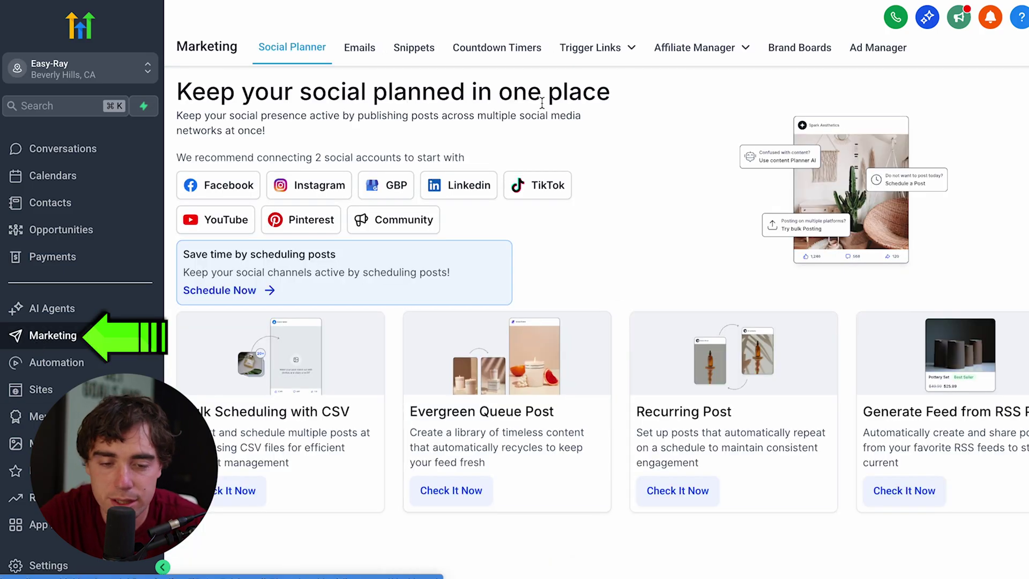
{"action": "mouse_move", "coordinate": [595, 44]}
{"action": "left_click", "coordinate": [598, 81]}
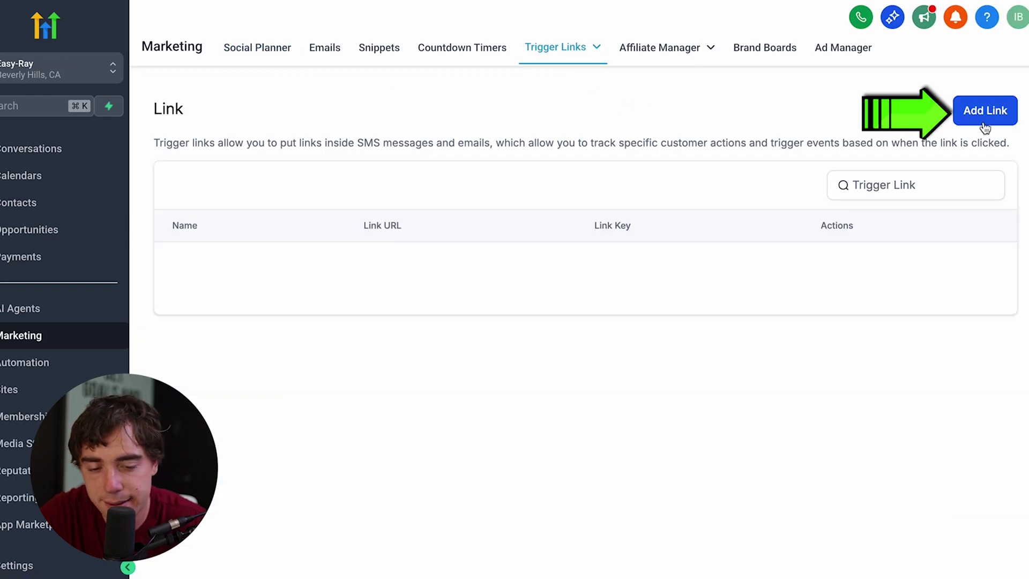
{"action": "left_click", "coordinate": [985, 127]}
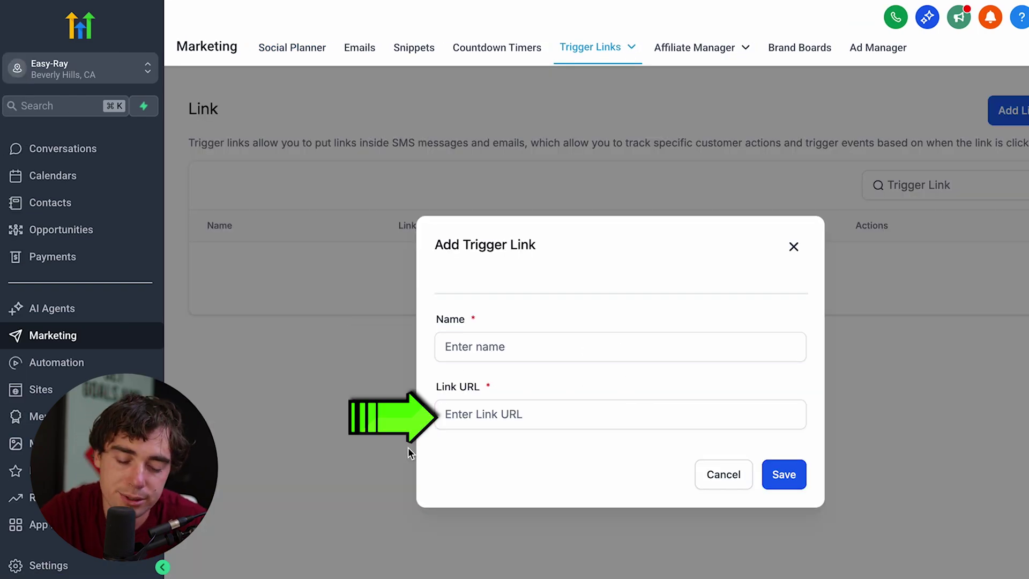
{"action": "left_click", "coordinate": [712, 474]}
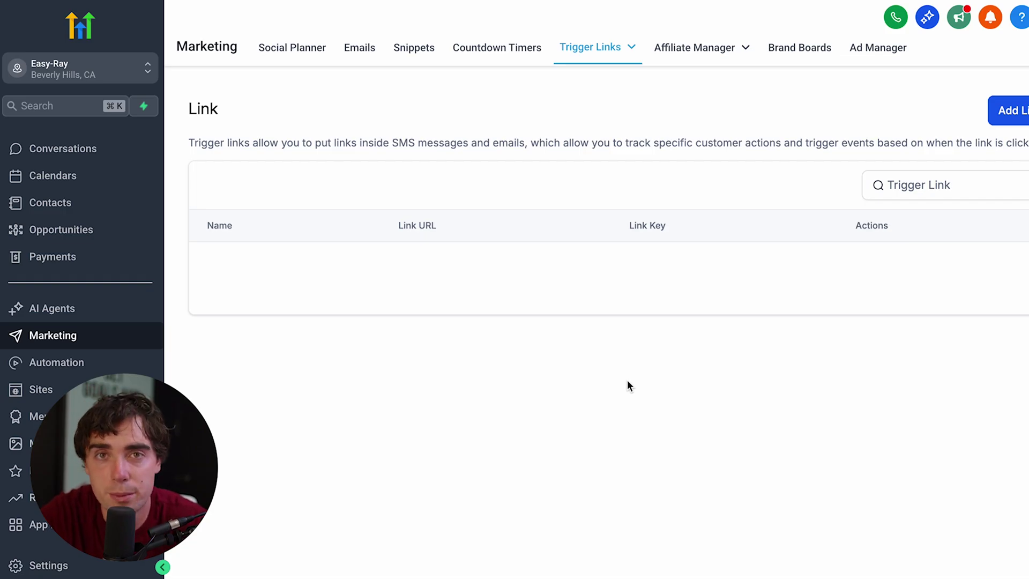
{"action": "mouse_move", "coordinate": [588, 60]}
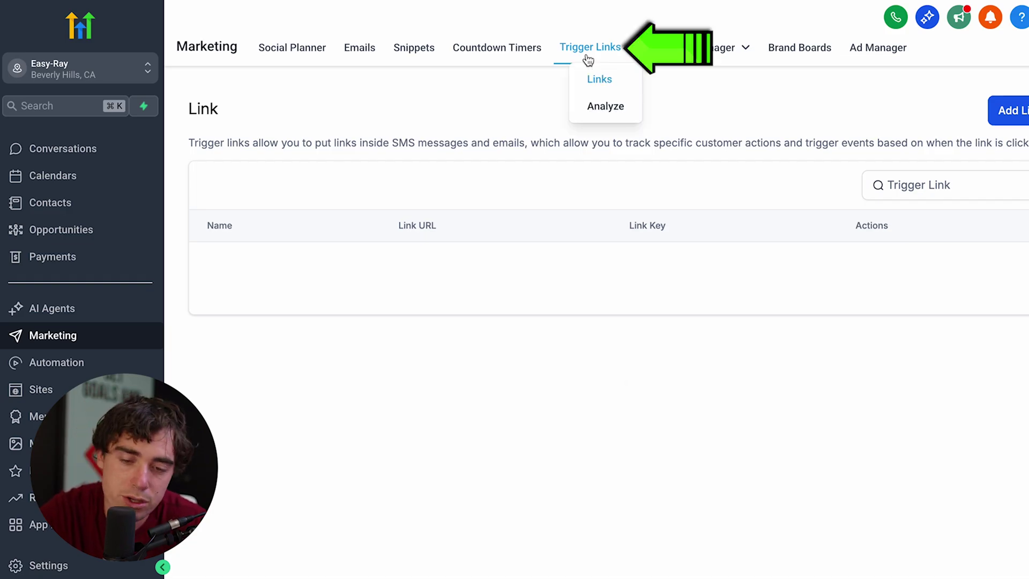
{"action": "left_click", "coordinate": [604, 109]}
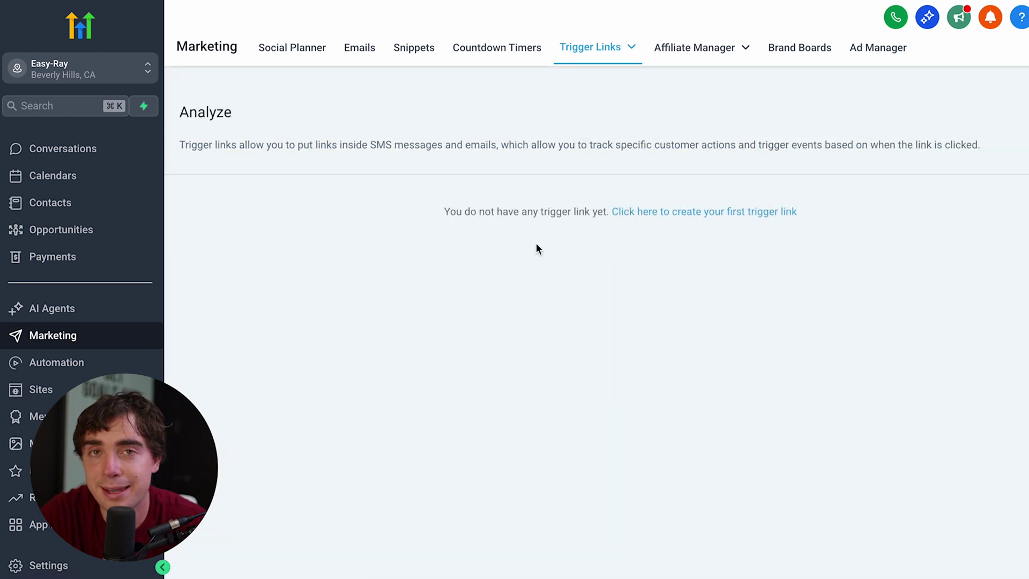